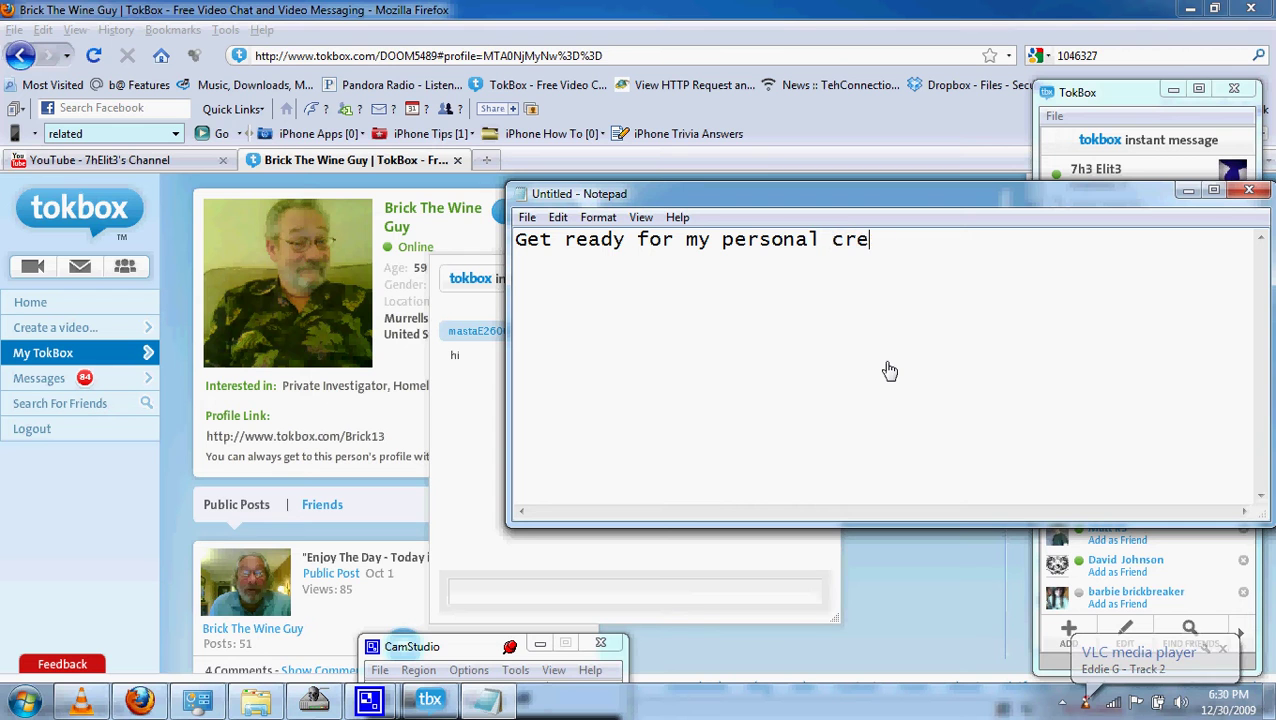
Finish the Notepad intro with "creation, i call it the call flood! =)", minimize the note and close the open chat window
type("ion")
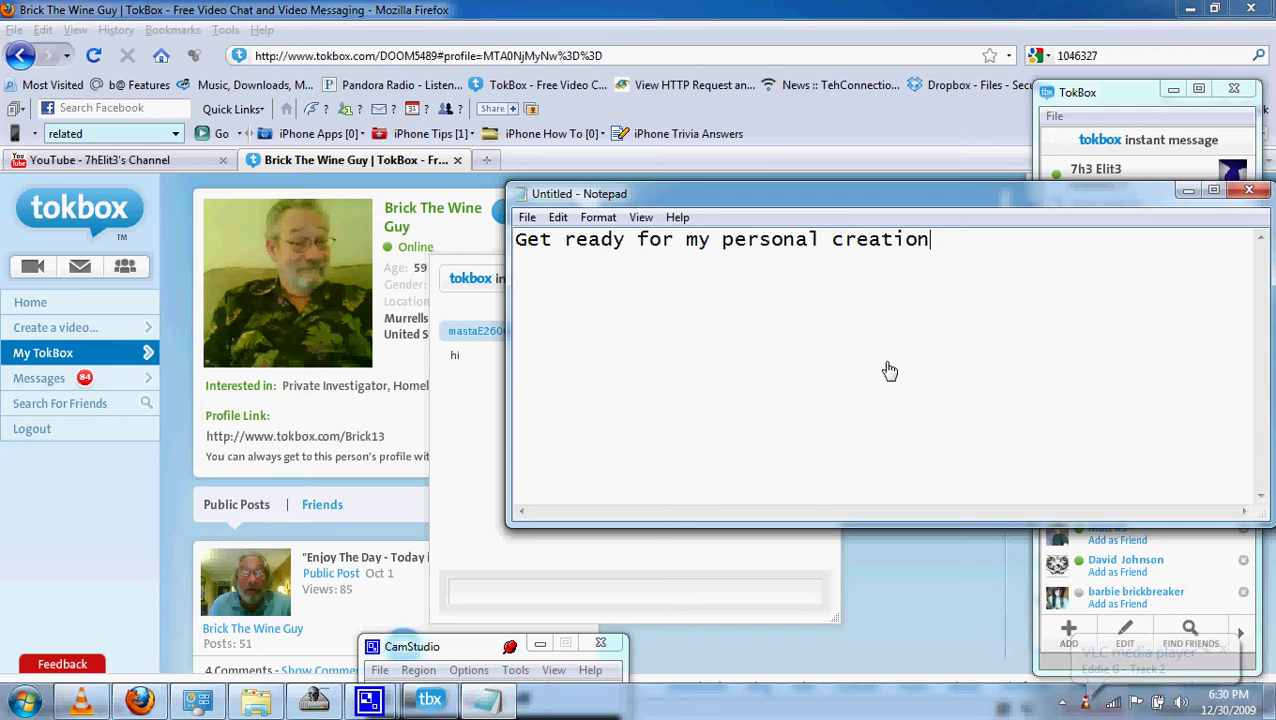
type(", i call it")
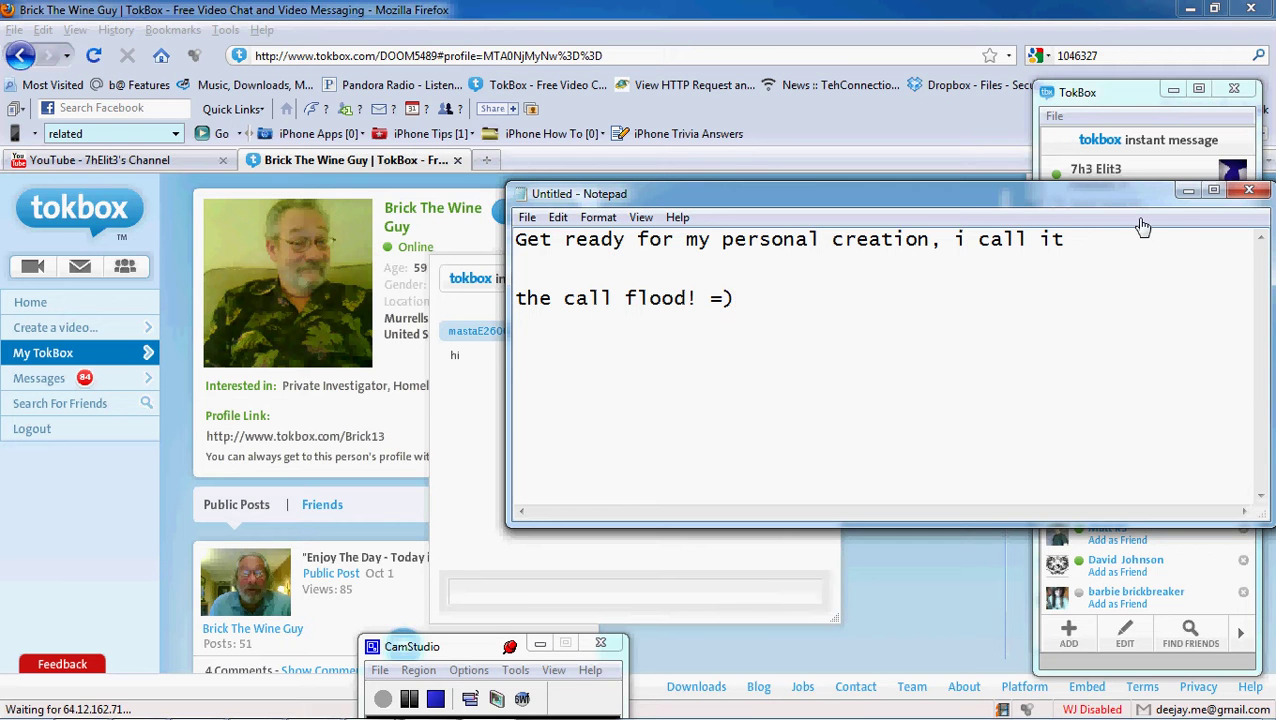
left_click(1187, 190)
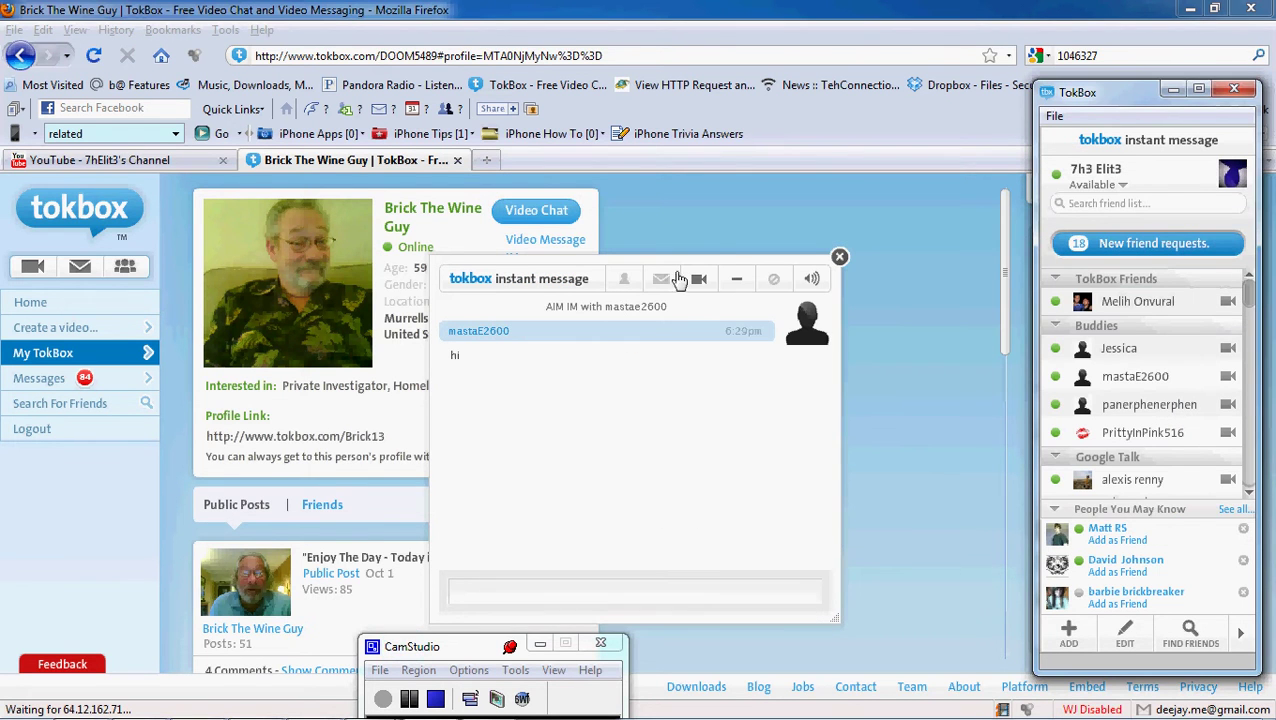
left_click(839, 257)
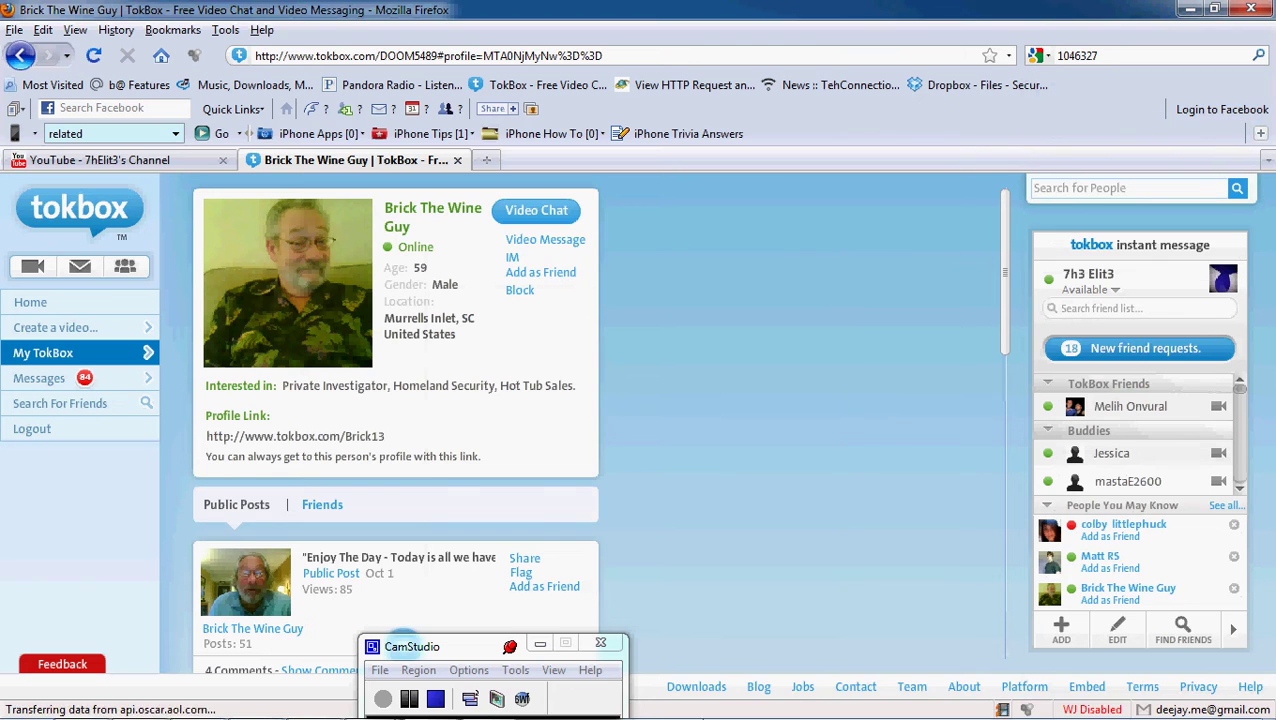
Switch to WPE PRO, dock its window to the left half of the screen and start capturing TokBox.exe packets
left_click(388, 703)
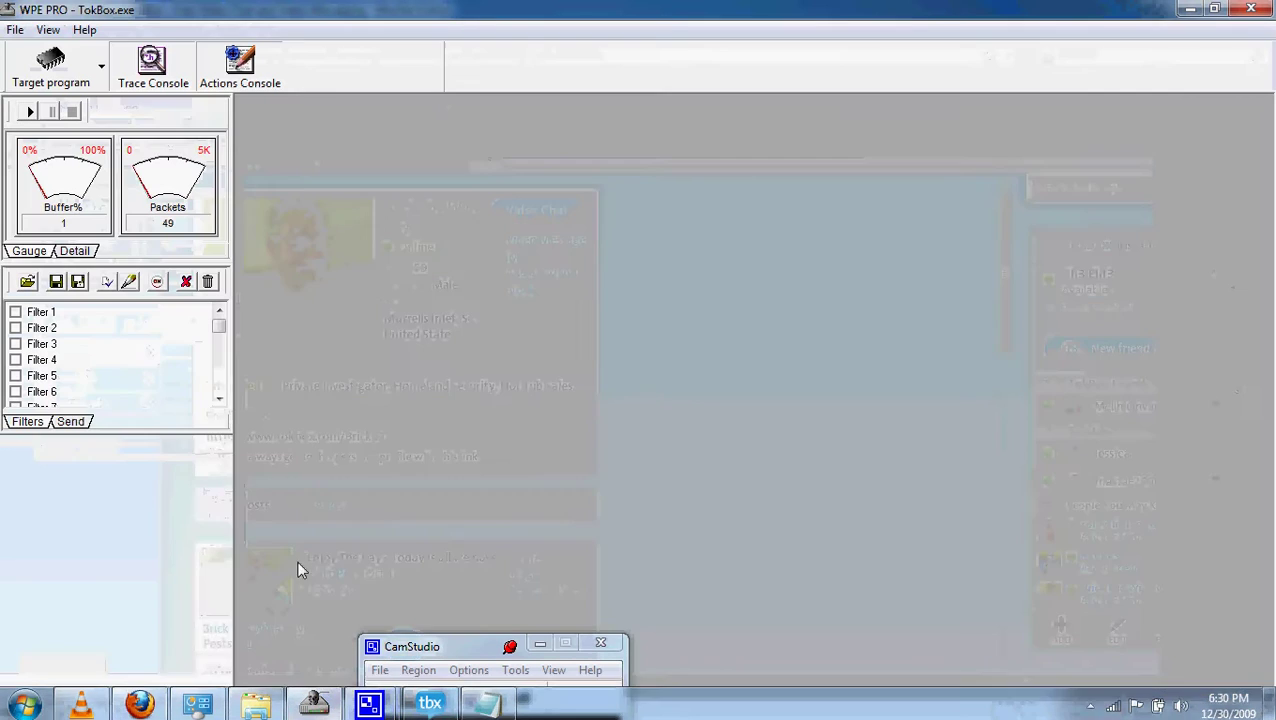
left_click(1214, 9)
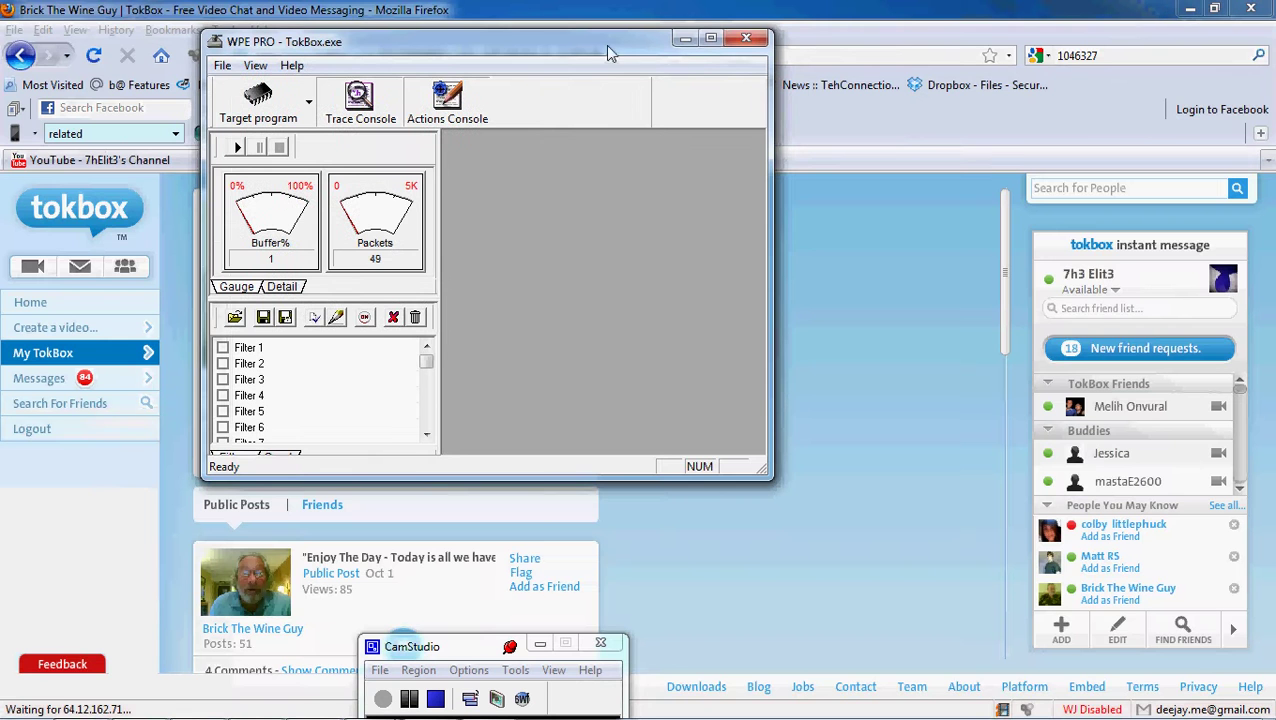
left_click_drag(552, 50, 4, 63)
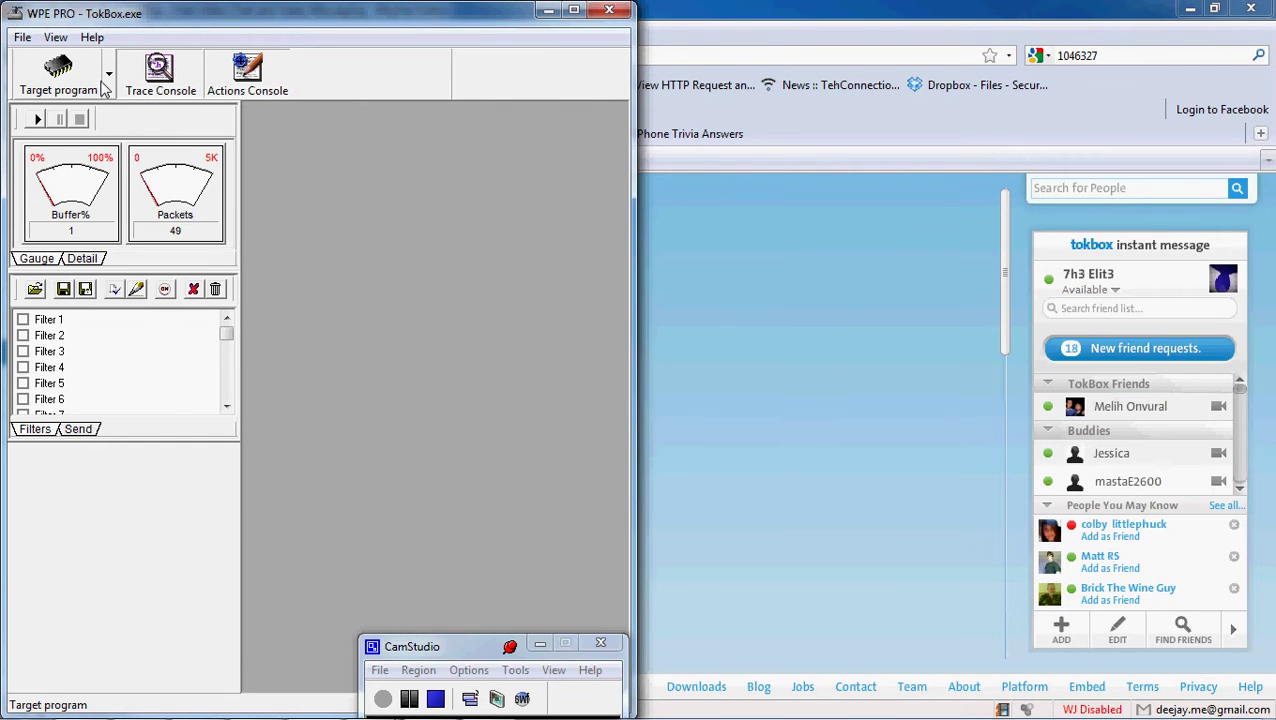
left_click(42, 123)
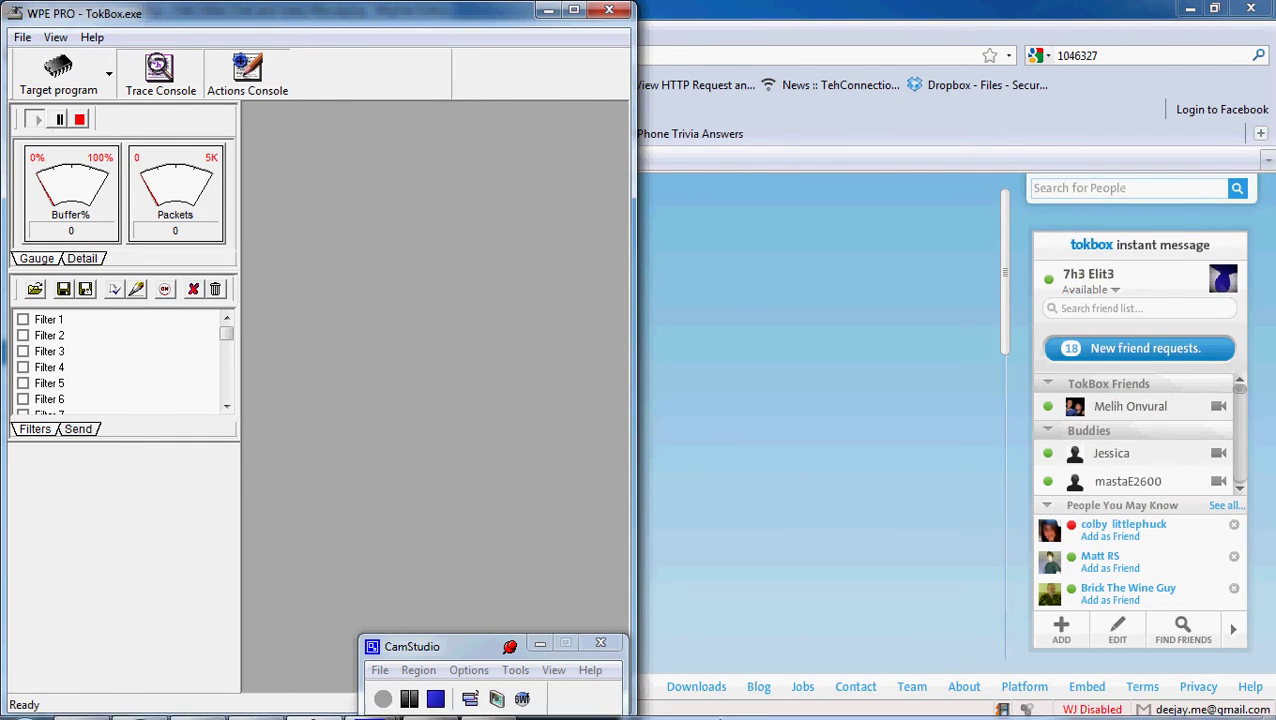
Start and end a TokBox video call to the second contact under Buddies, and stop the packet capture
left_click(428, 700)
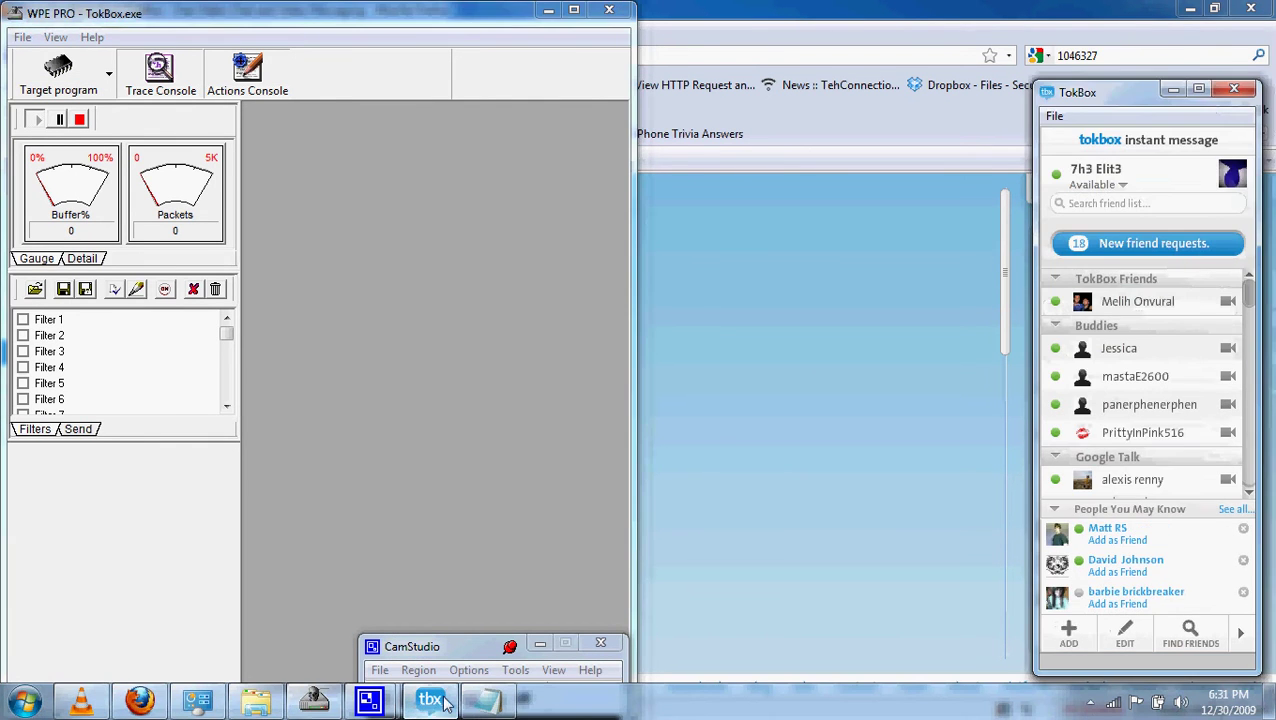
left_click(1228, 378)
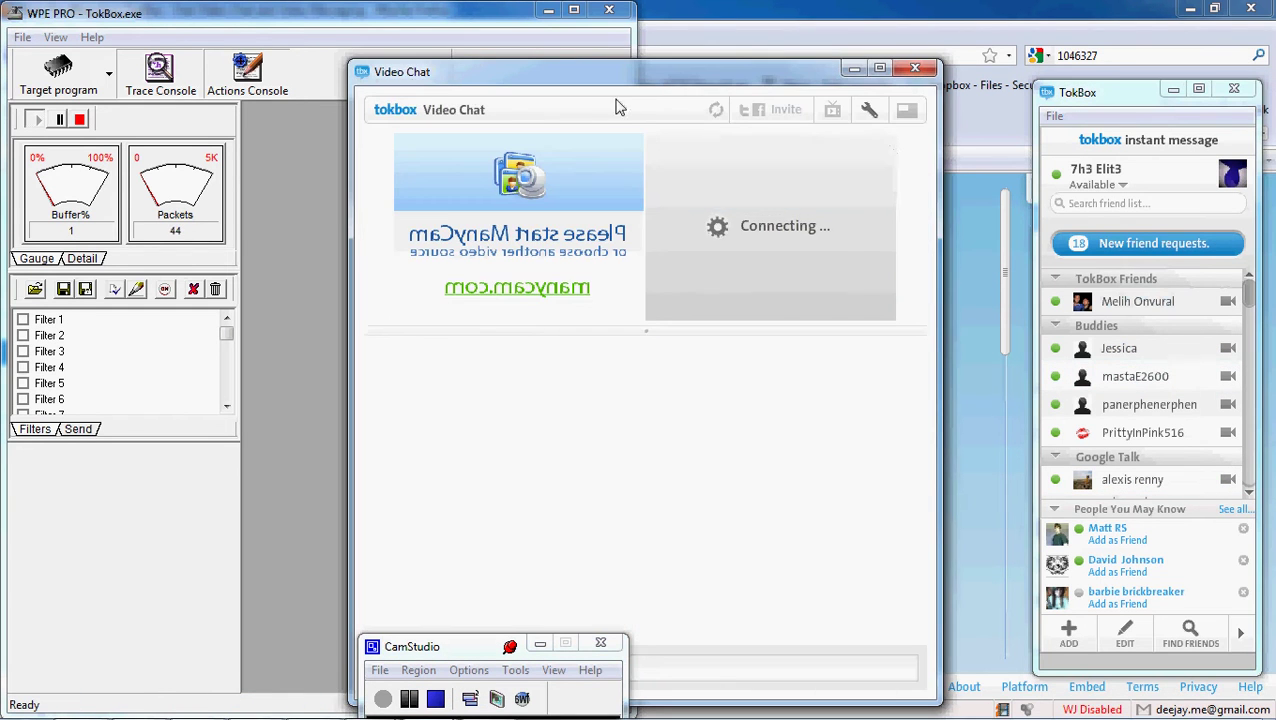
left_click(914, 67)
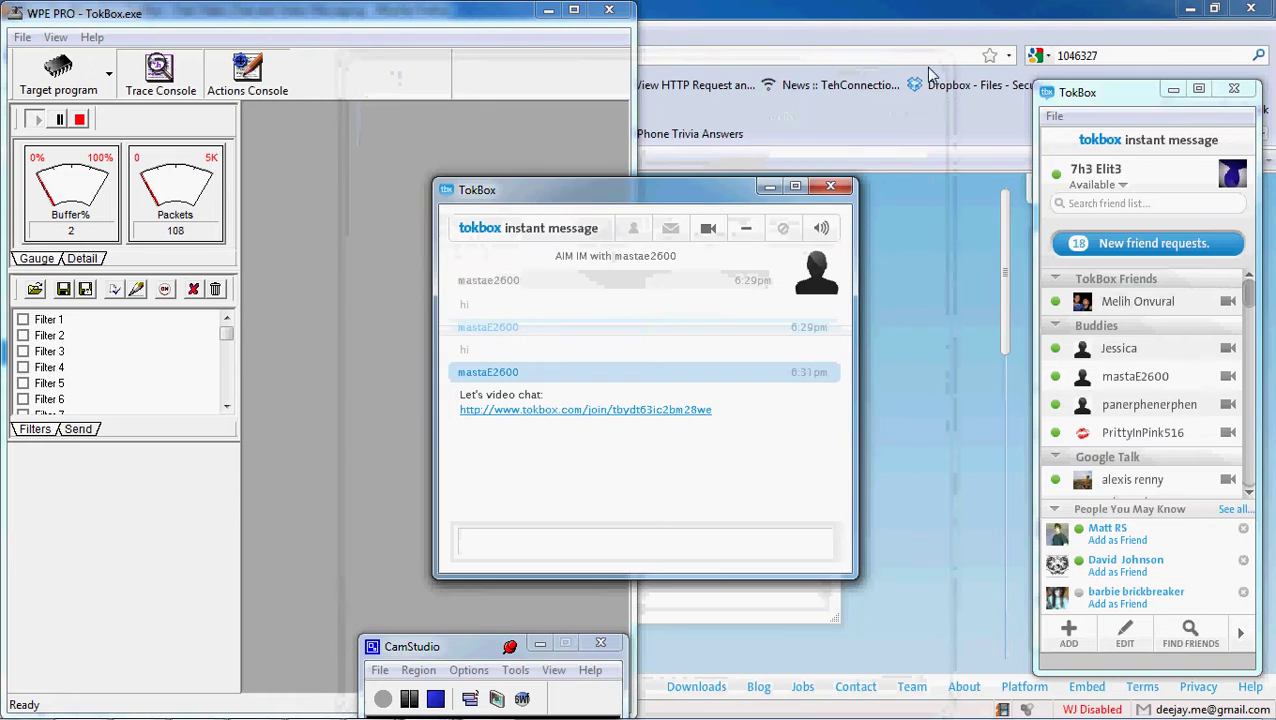
left_click(830, 186)
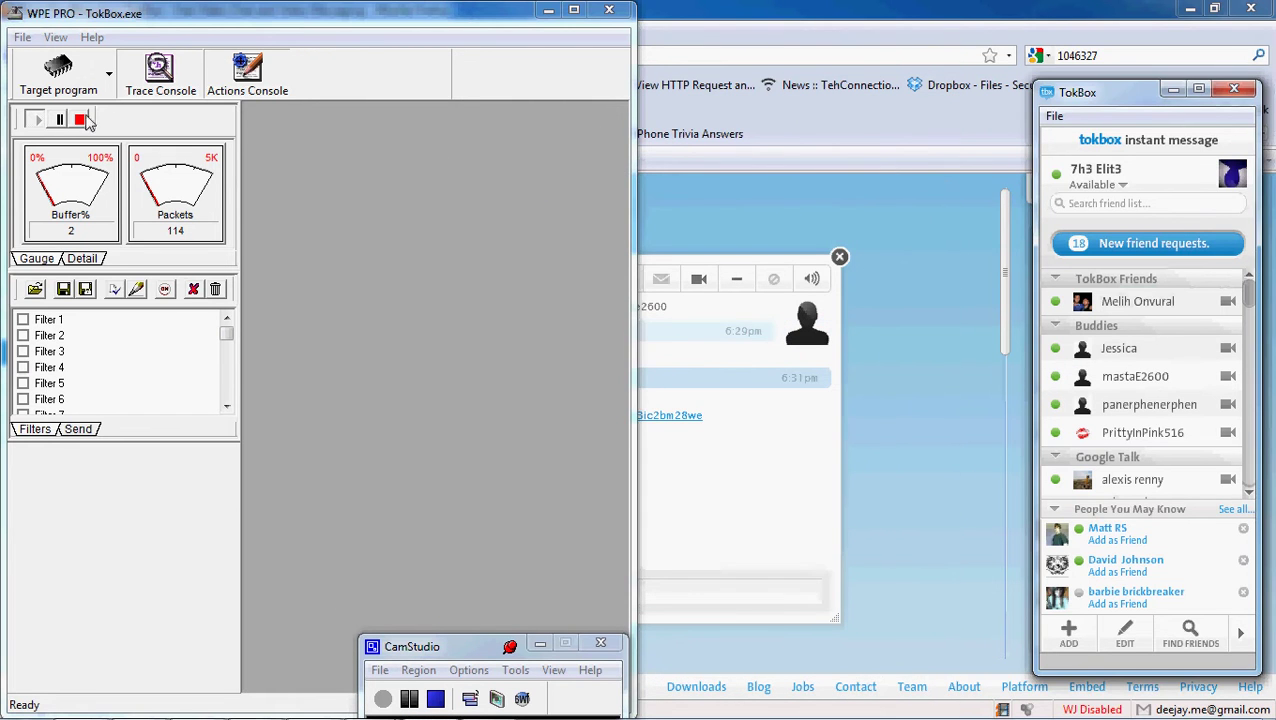
left_click(80, 119)
Dismiss the packet search and maximize both the captured packet trace and the WPE PRO window
left_click(334, 168)
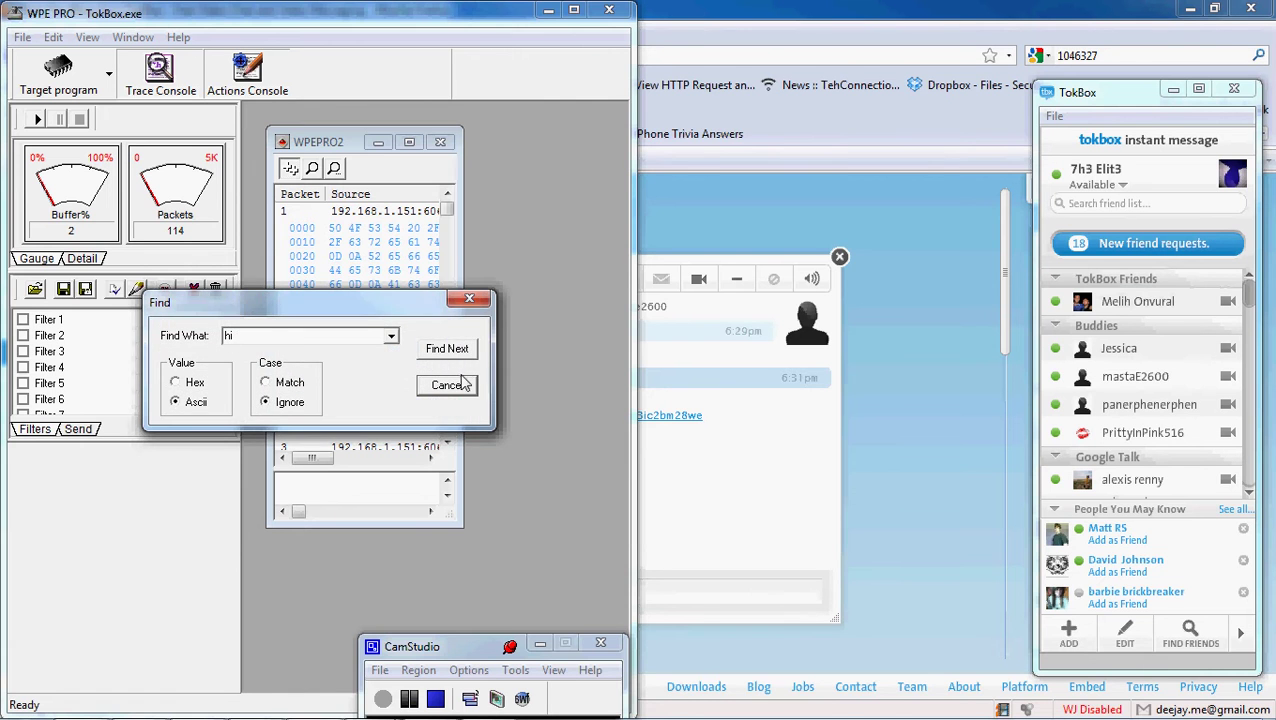
left_click(463, 384)
left_click(409, 142)
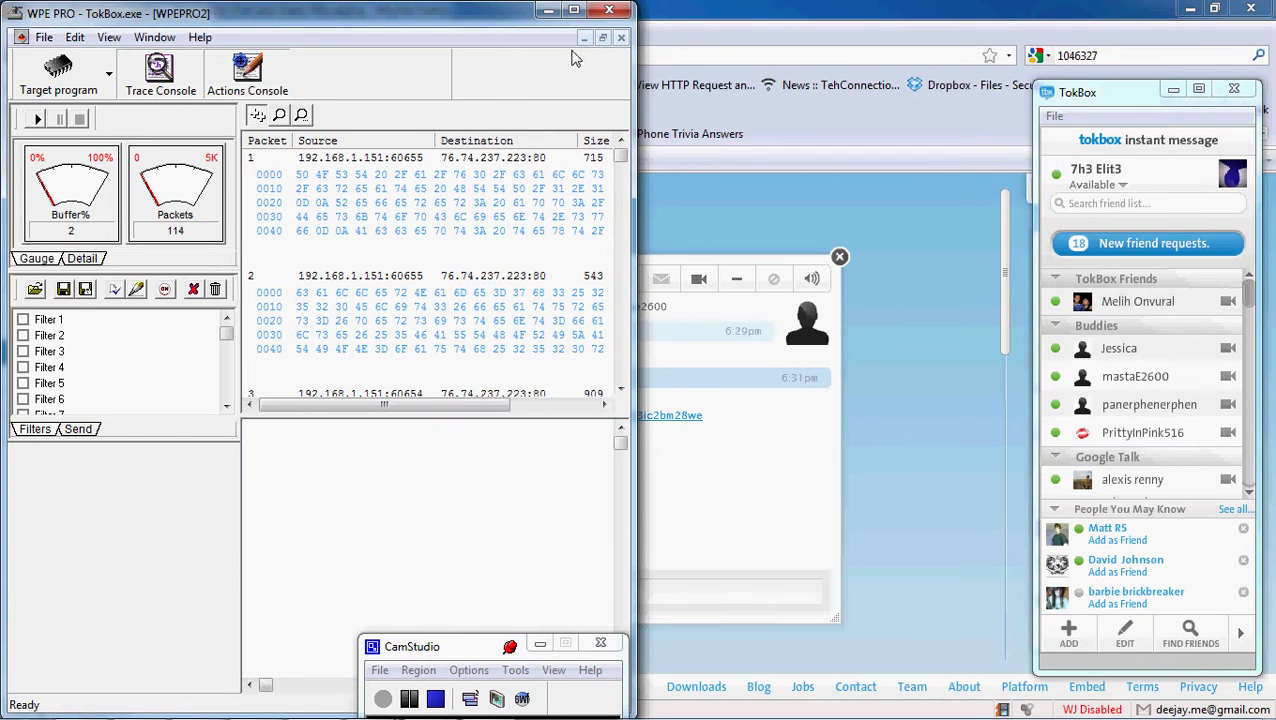
left_click(574, 10)
Look through the captured packets and examine the contents of individual ones for the call data
left_click(645, 300)
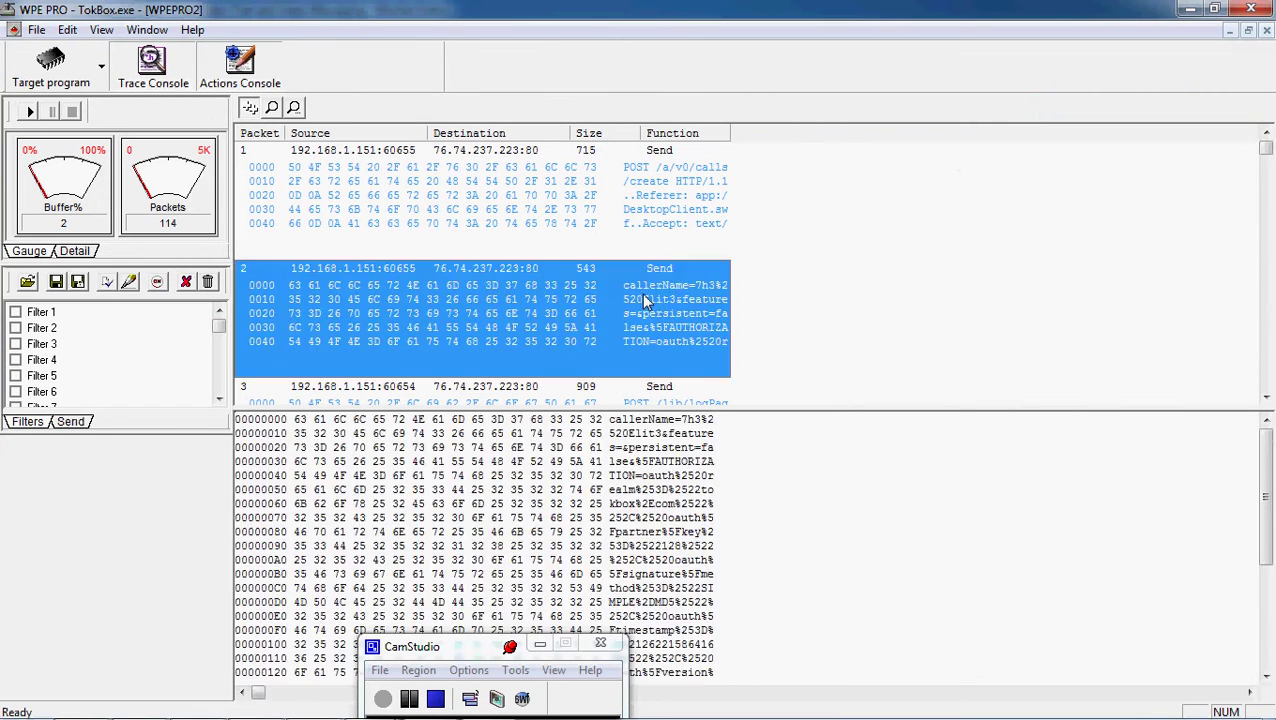
scroll(826, 297, "down", 8)
scroll(826, 297, "down", 7)
scroll(826, 297, "up", 3)
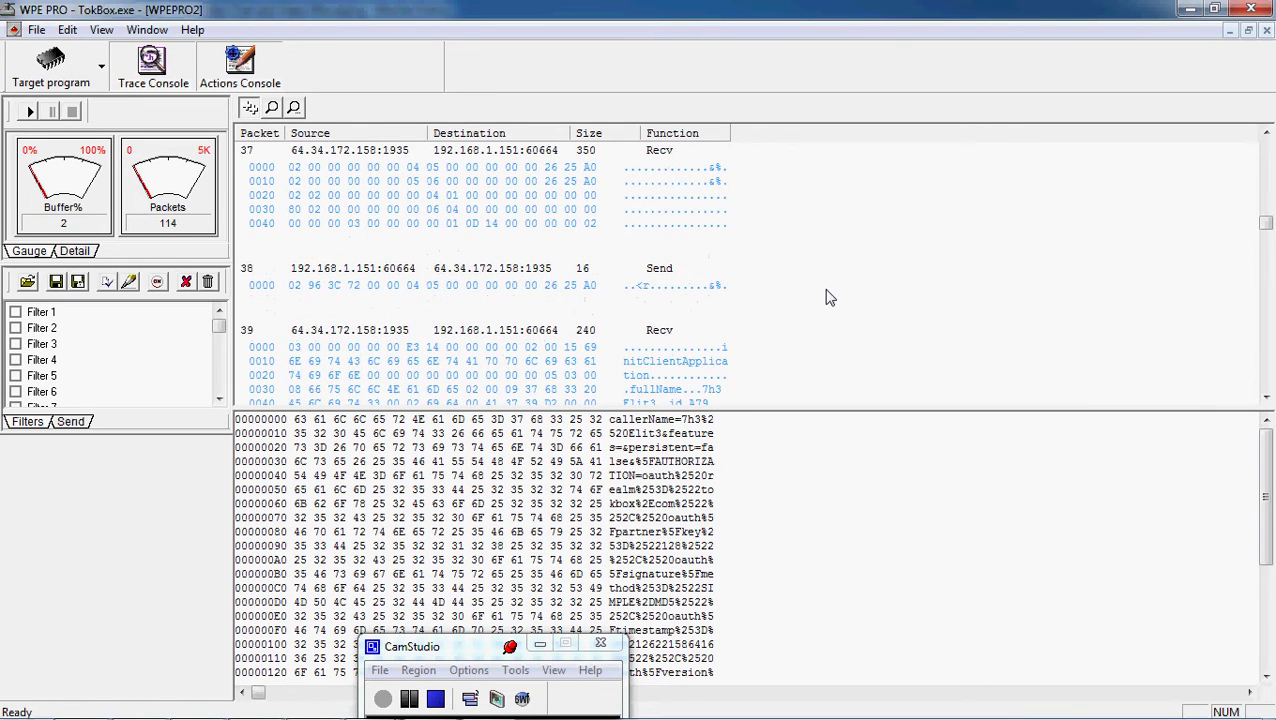
scroll(826, 297, "up", 1)
scroll(826, 297, "down", 5)
scroll(826, 297, "up", 2)
scroll(826, 297, "down", 1)
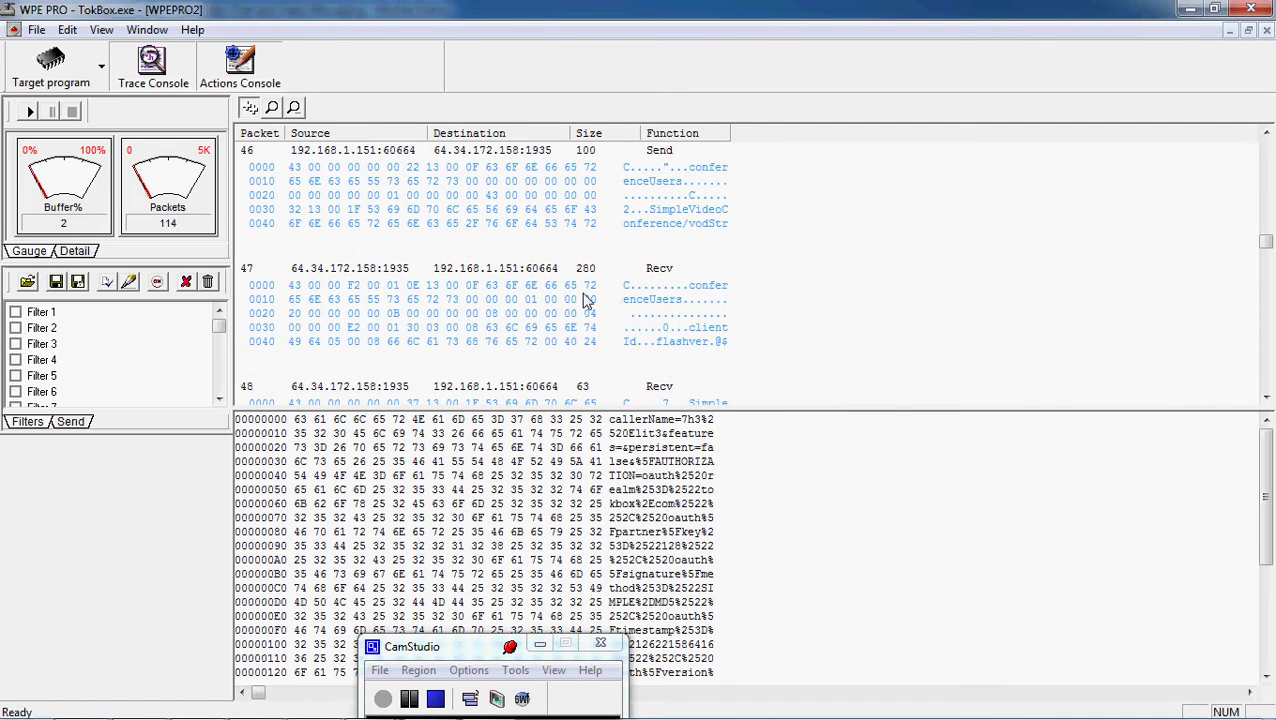
left_click(587, 300)
scroll(645, 308, "down", 18)
scroll(645, 308, "down", 4)
left_click(649, 333)
scroll(640, 300, "up", 2)
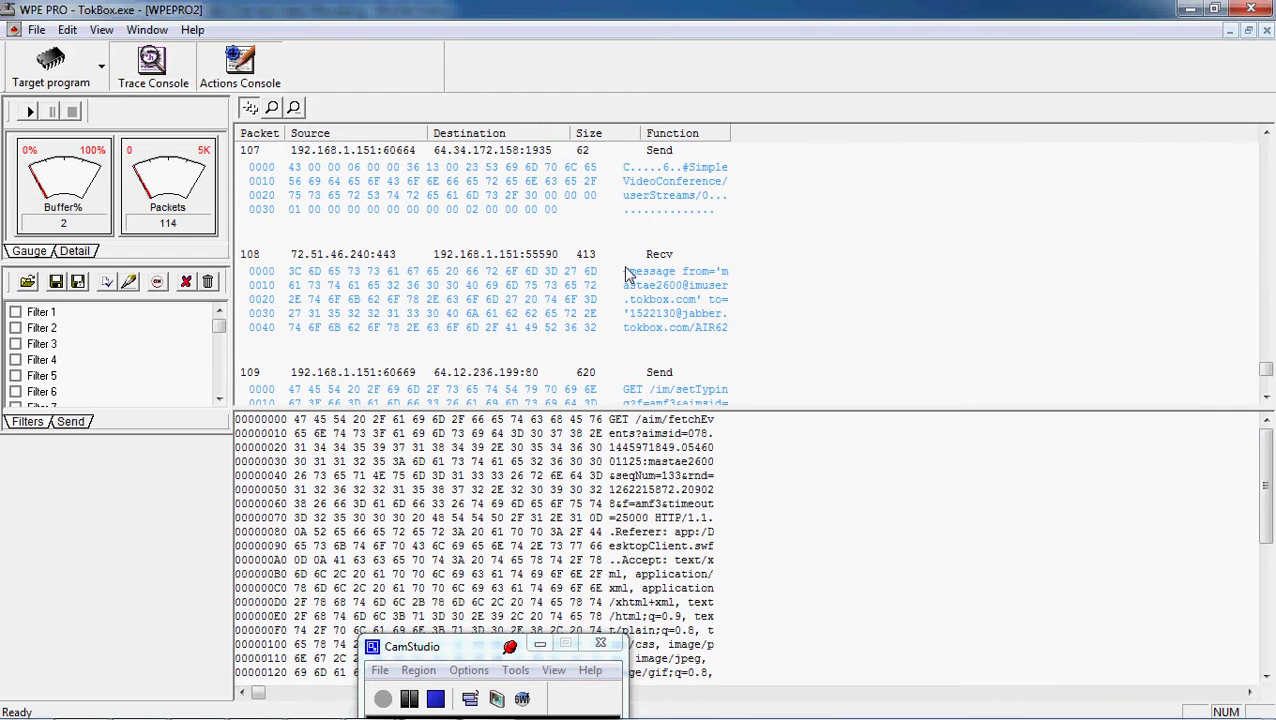
Select received packet 108 in the trace and set the send list with its packet id
left_click(627, 272)
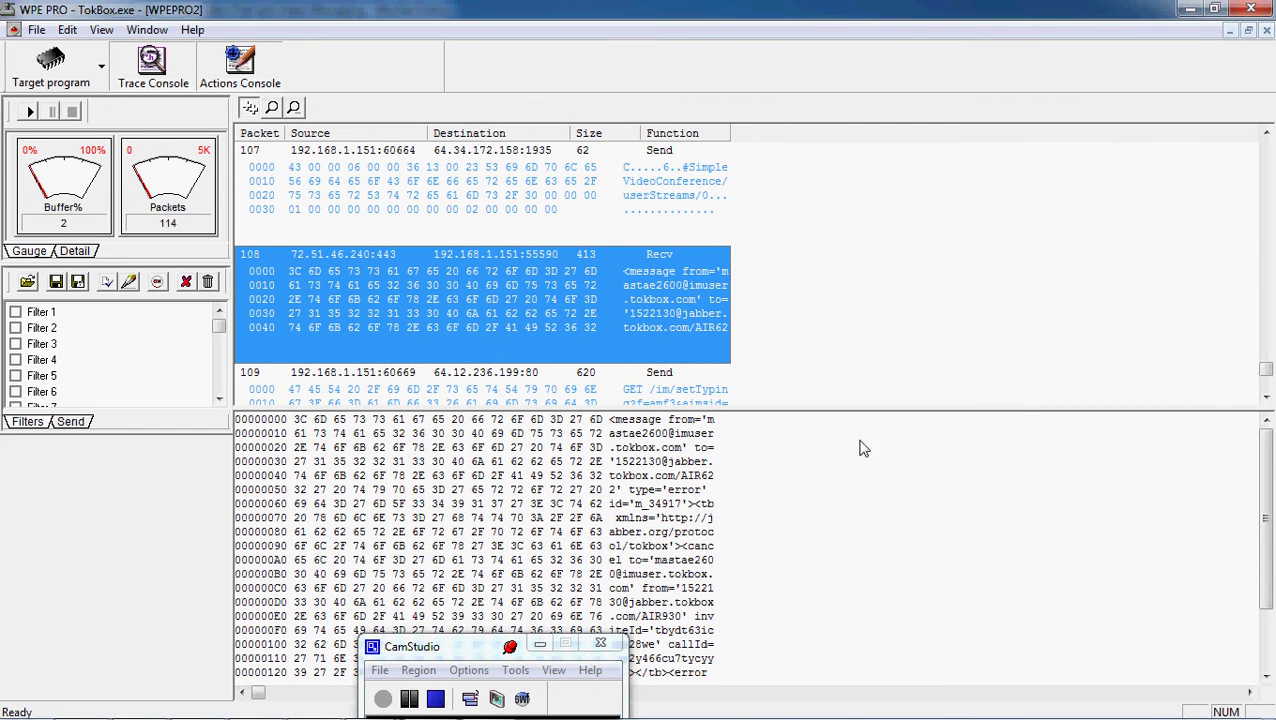
left_click(1269, 519)
right_click(353, 317)
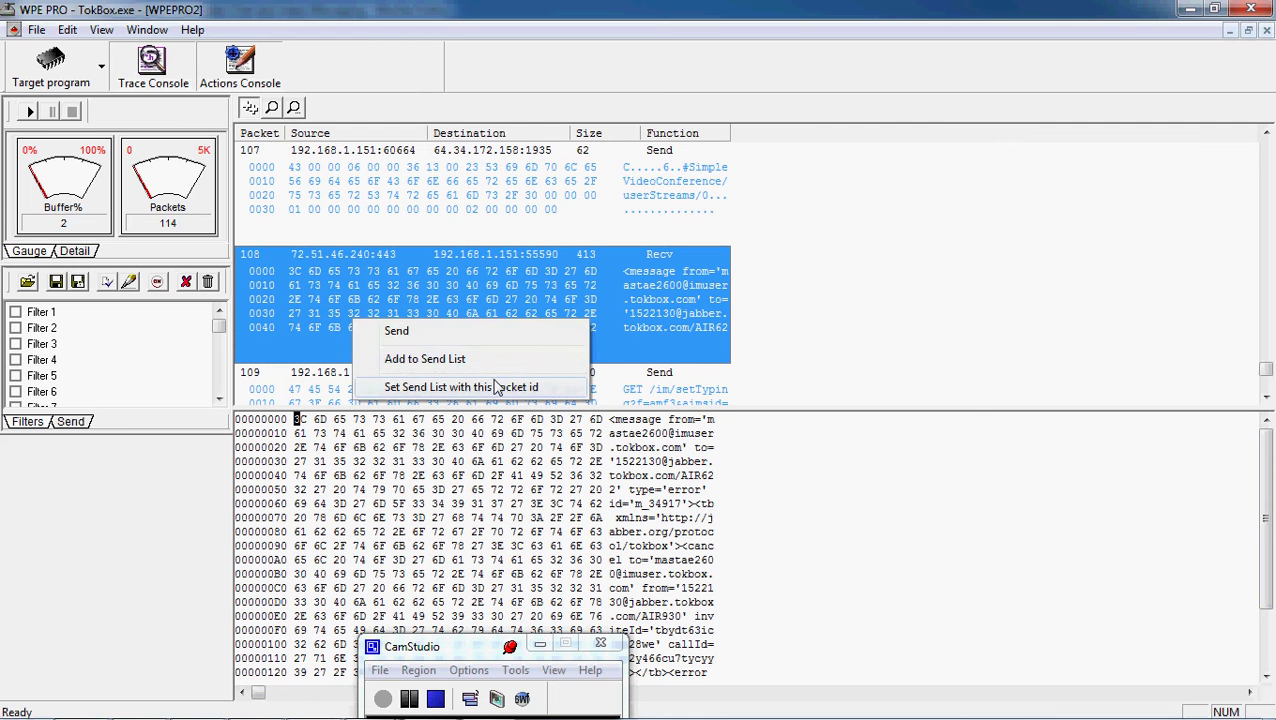
left_click(497, 388)
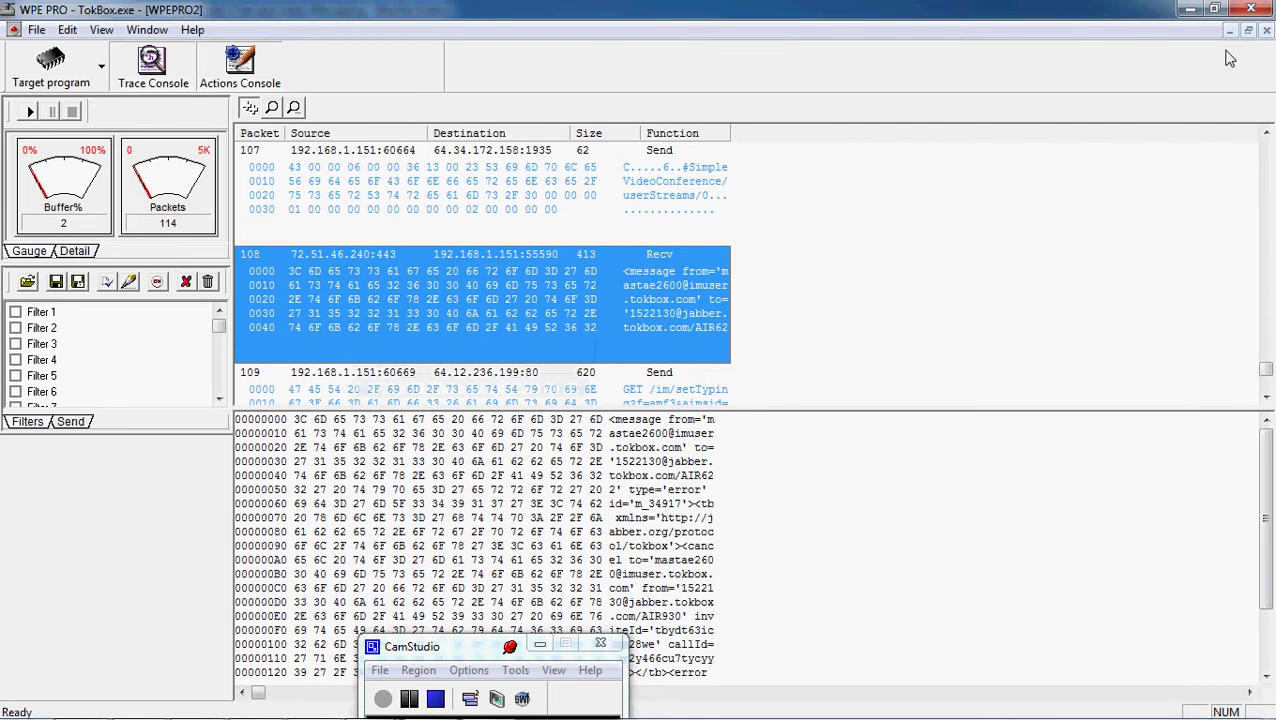
Restore the trace to a smaller window and load TOKBOX CALL FLOOD.spt into the send list
left_click(1249, 31)
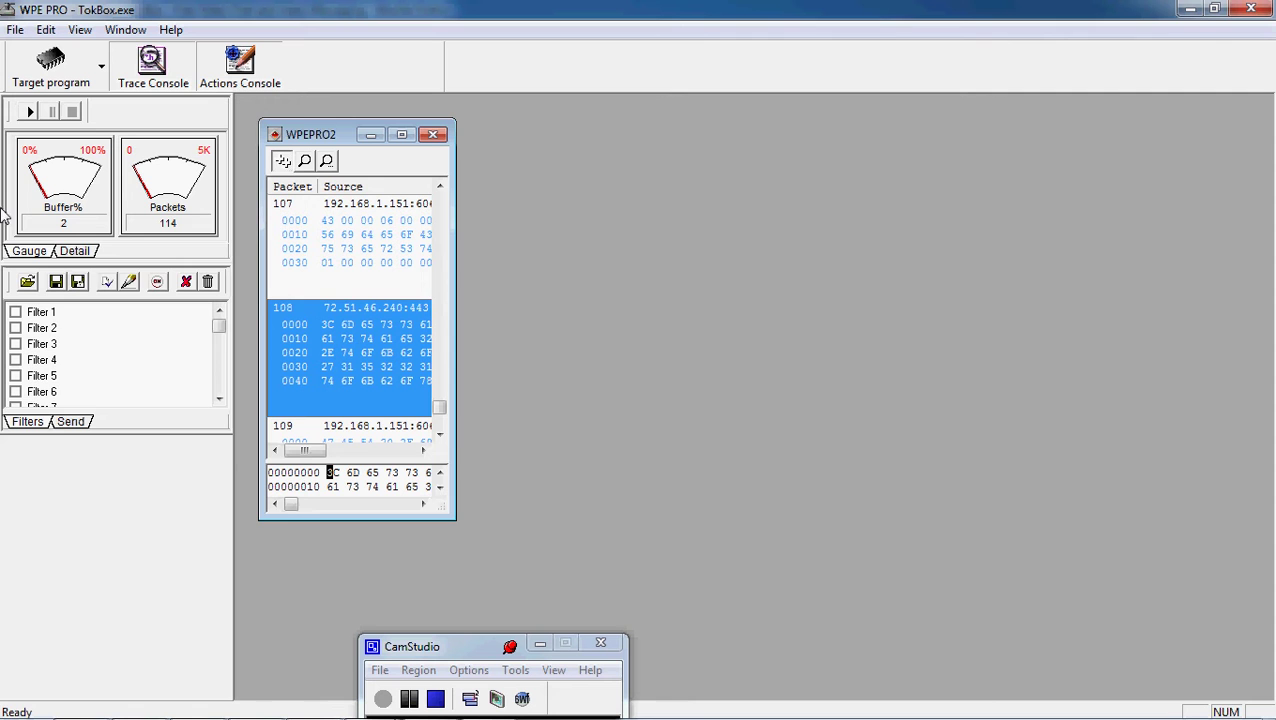
left_click(70, 421)
left_click(104, 281)
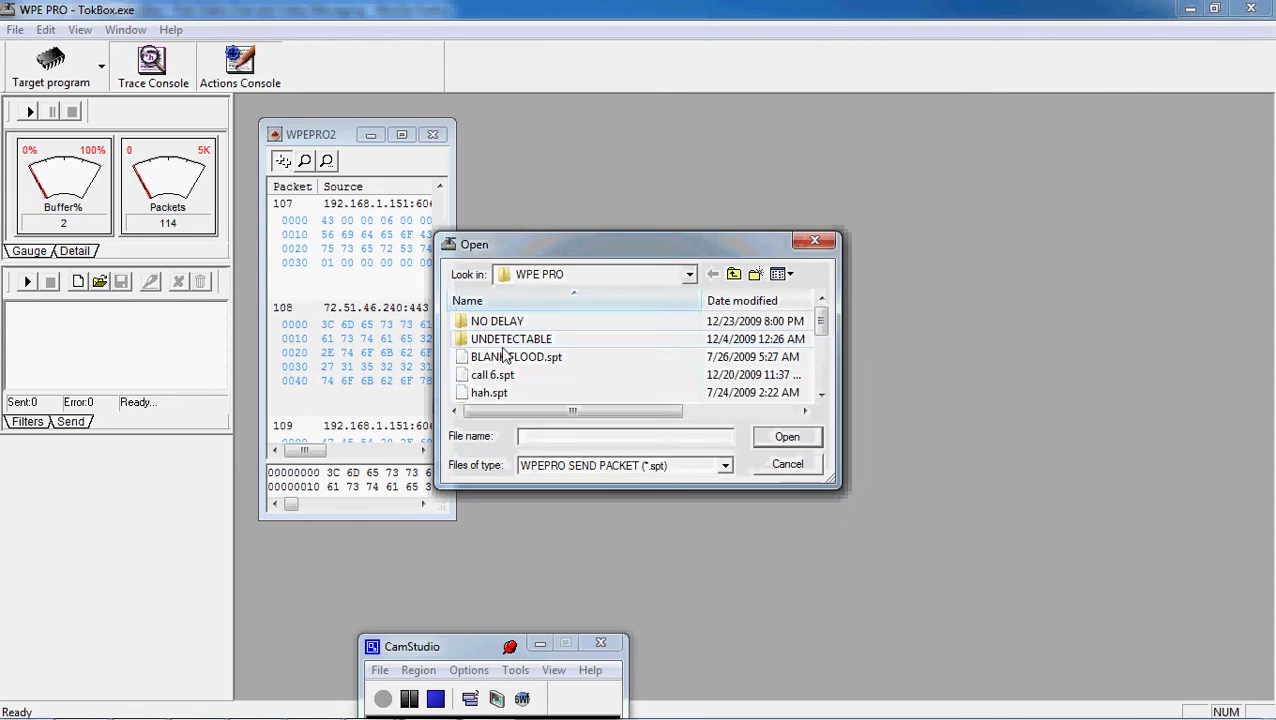
left_click(505, 380)
scroll(505, 383, "down", 3)
scroll(505, 383, "down", 1)
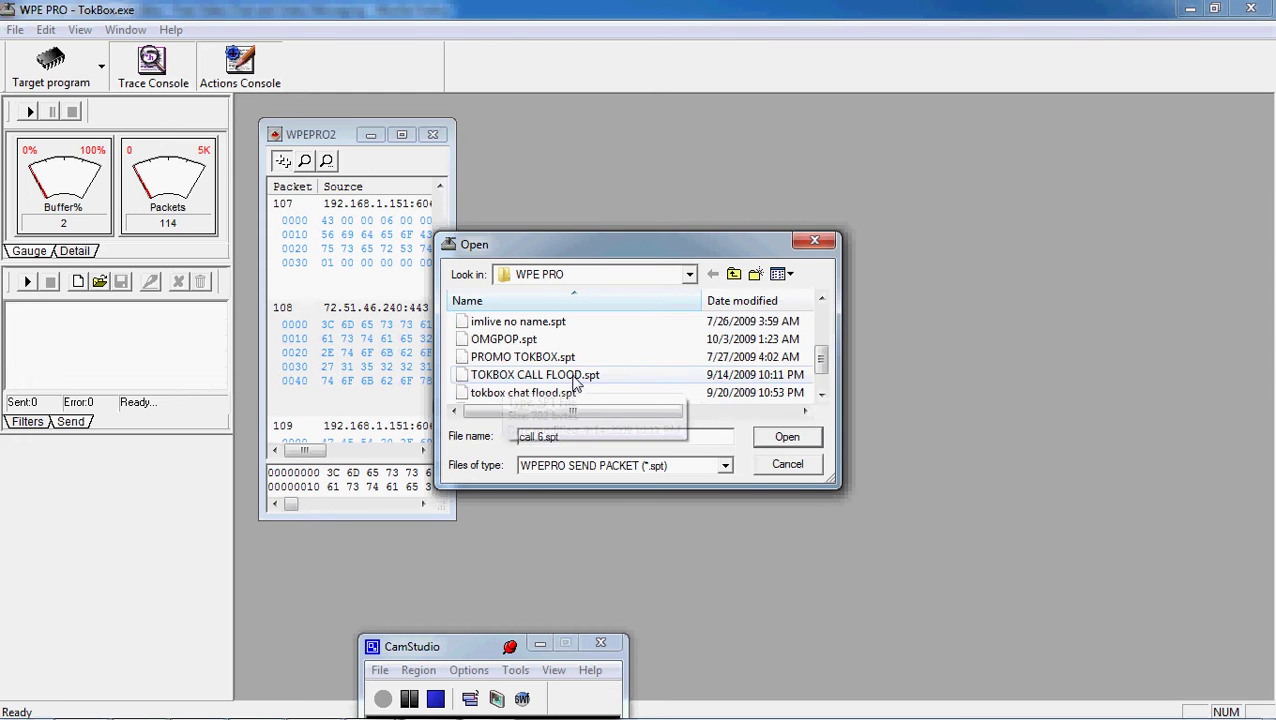
double_click(522, 374)
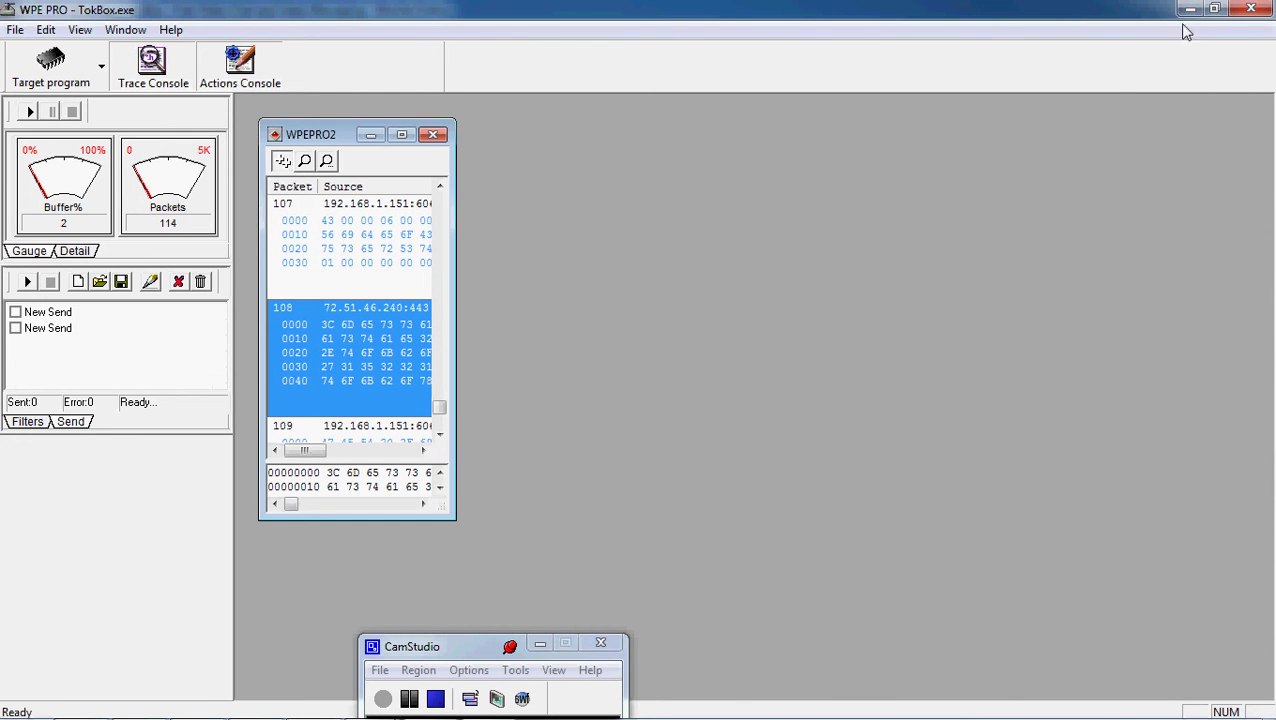
Dock WPE PRO to the left half of the screen and open the first New Send packet for editing
left_click(1214, 9)
left_click_drag(545, 50, 5, 170)
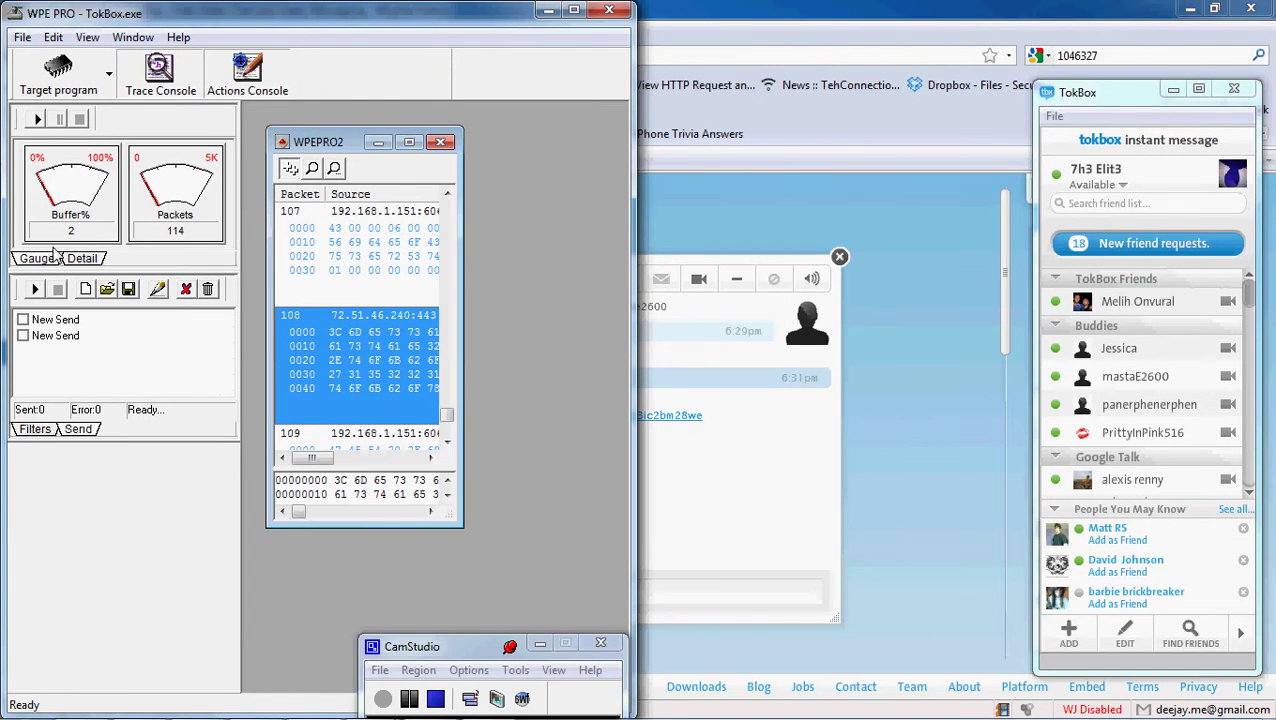
double_click(55, 319)
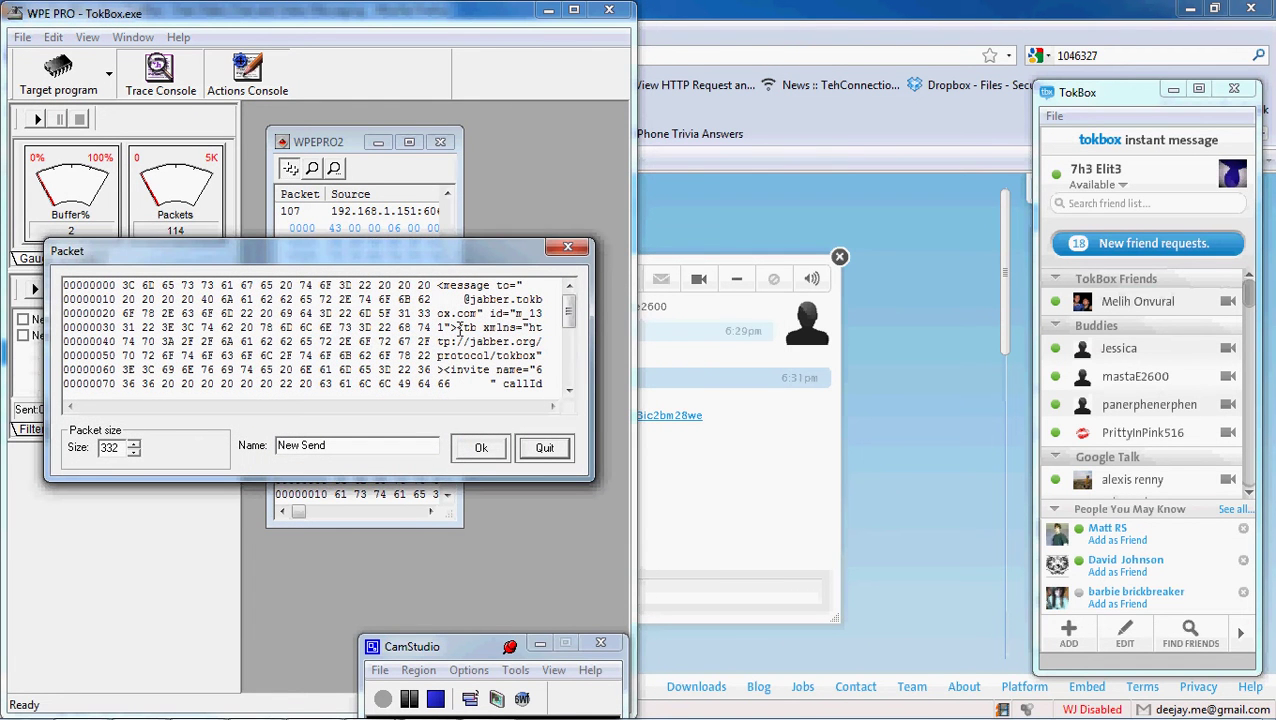
left_click(527, 288)
Search the computer for "tokbox", open tokbox id's.txt in Notepad on the right half of the screen and view the end of its list
left_click(22, 702)
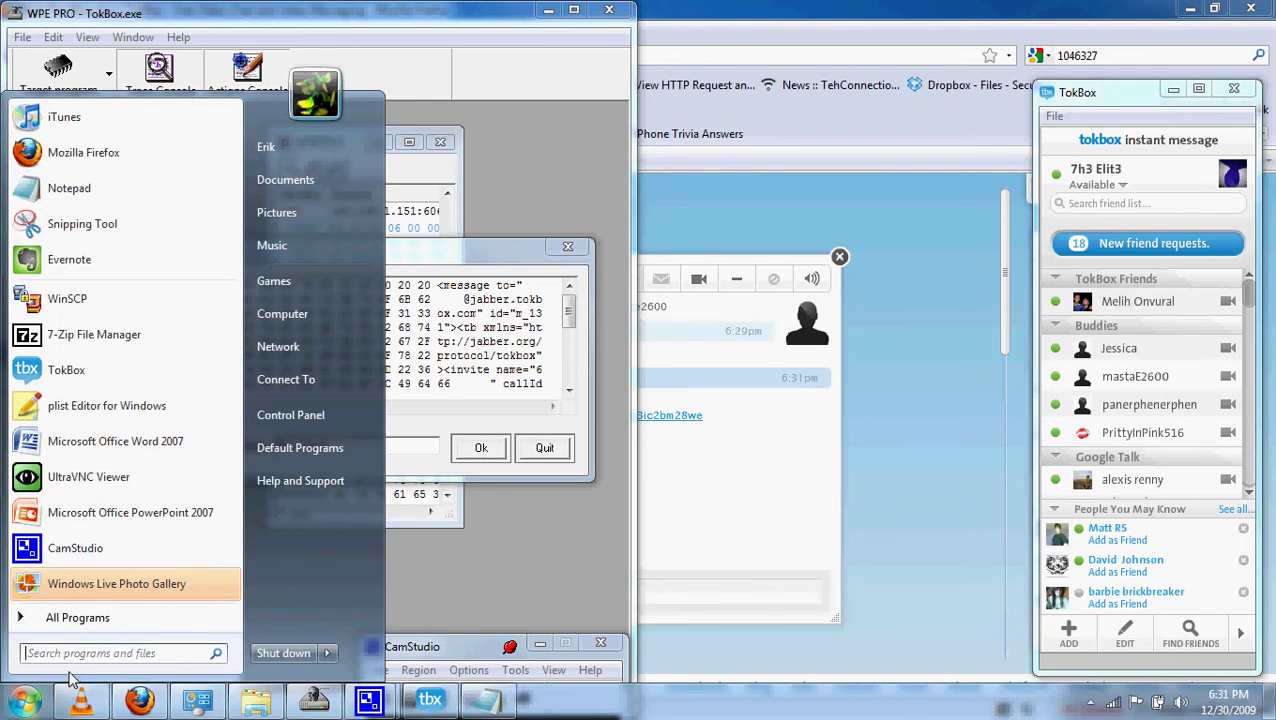
type("tokbox")
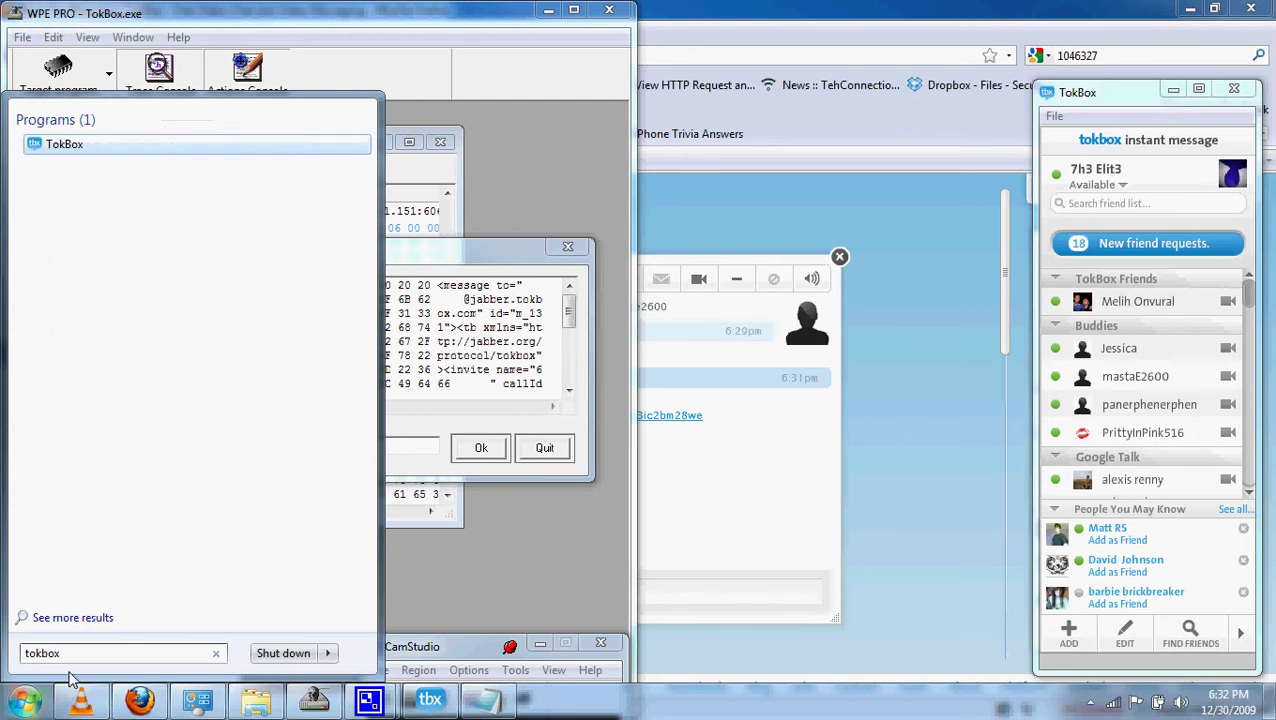
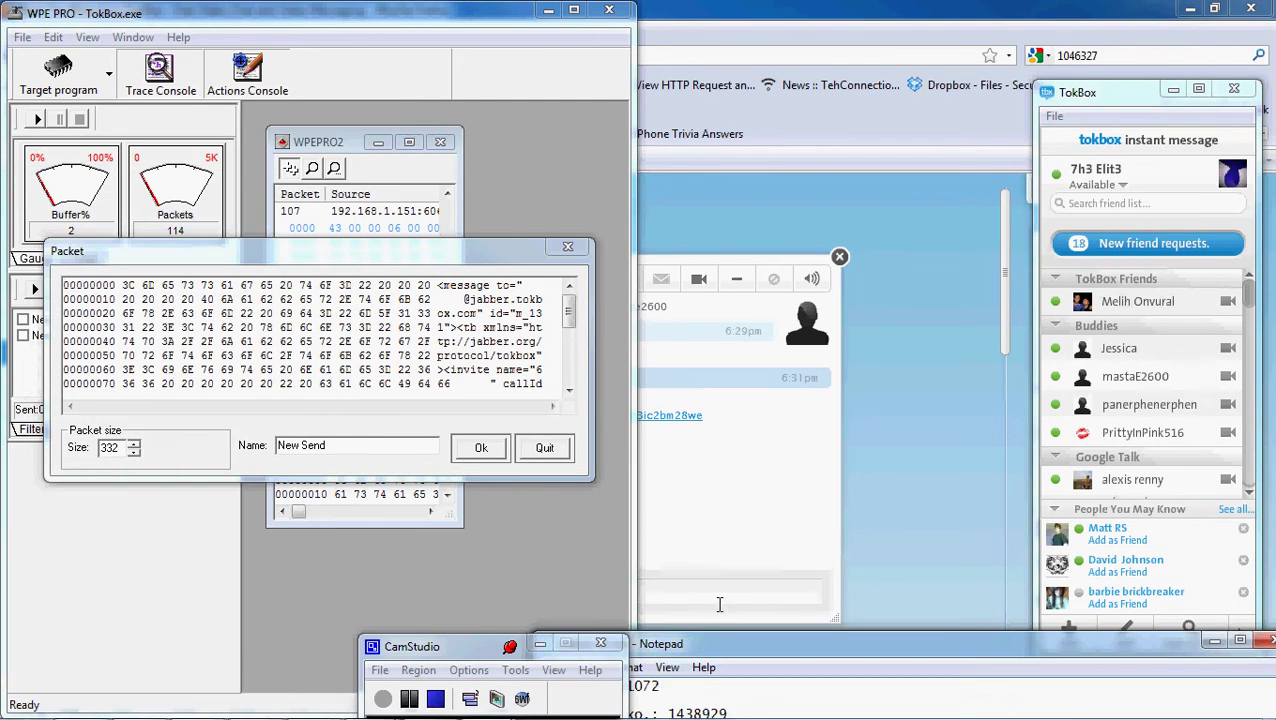
left_click_drag(720, 655, 1265, 84)
key("super+Right")
scroll(855, 403, "down", 2)
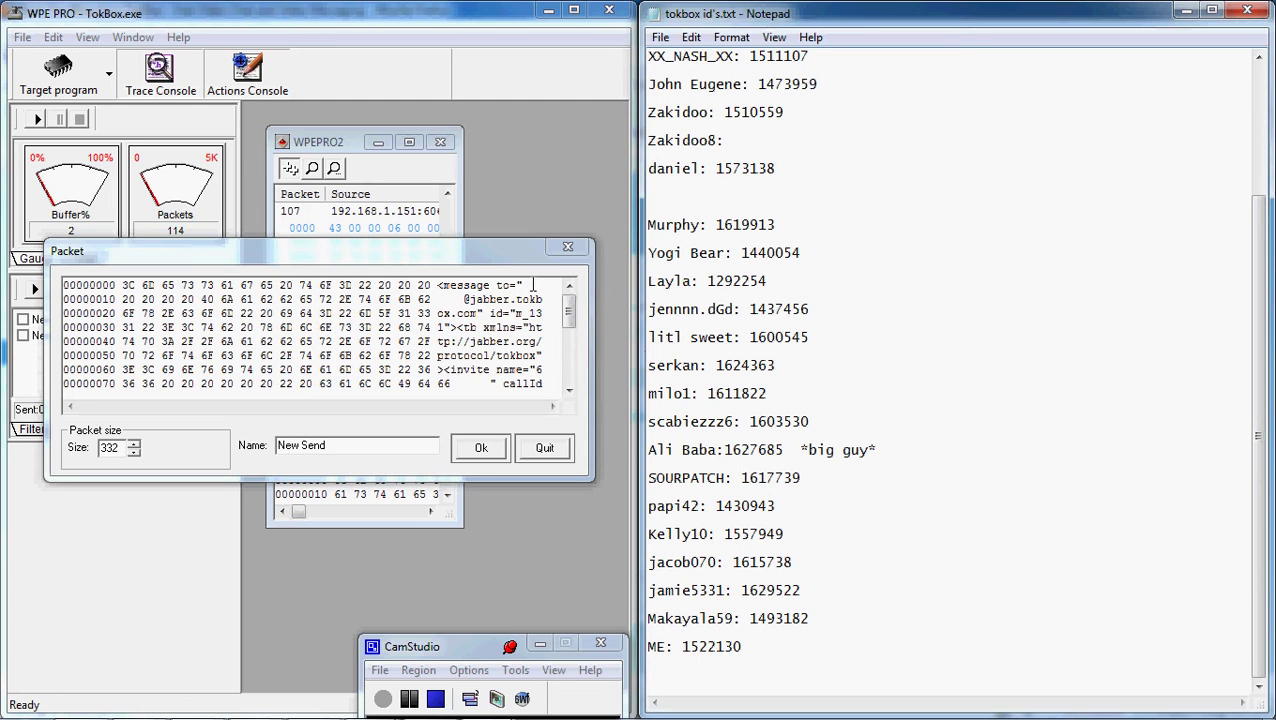
Fill in the packet's recipient with the own TokBox account ID, set the invite name to "HACK THIS" and save the packet
left_click(533, 287)
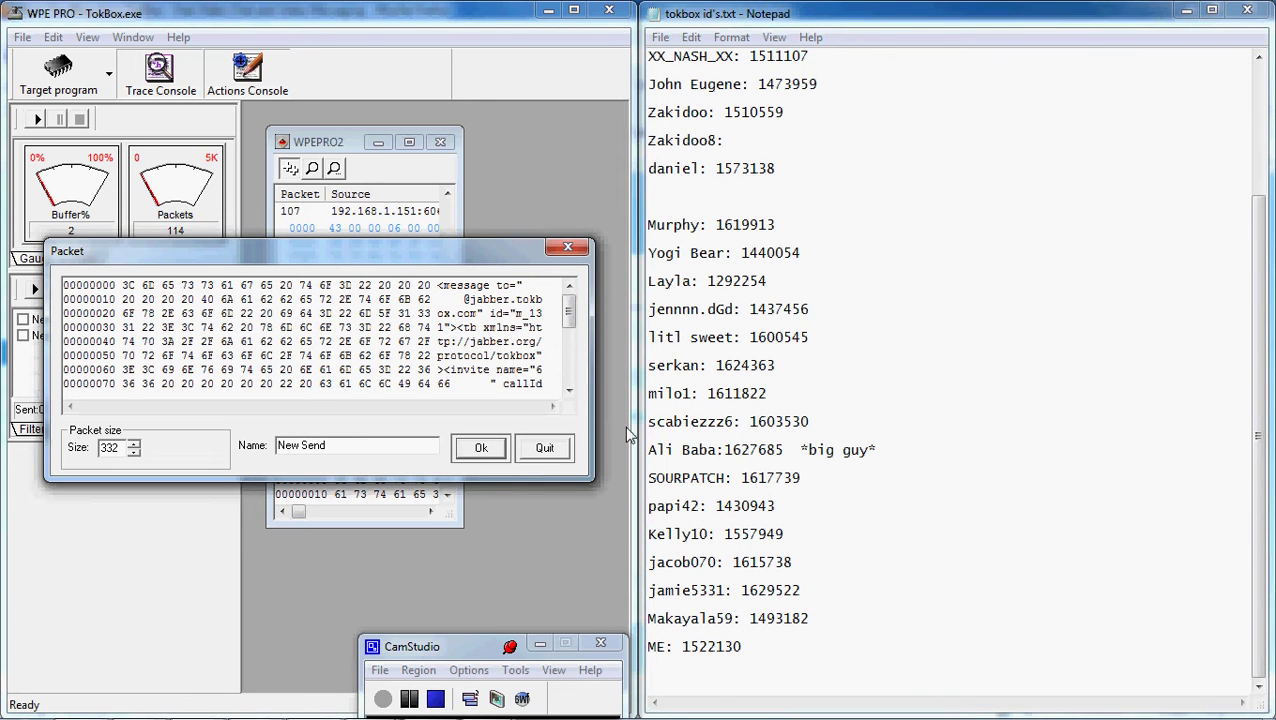
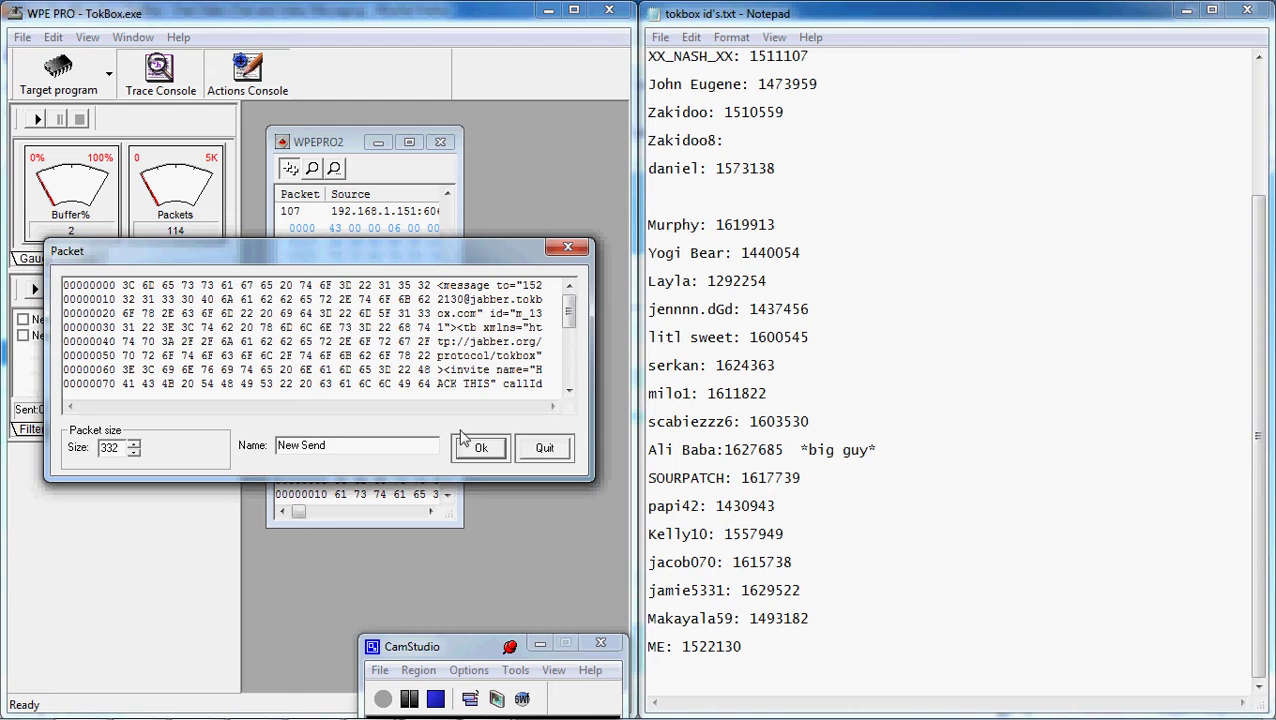
left_click(479, 447)
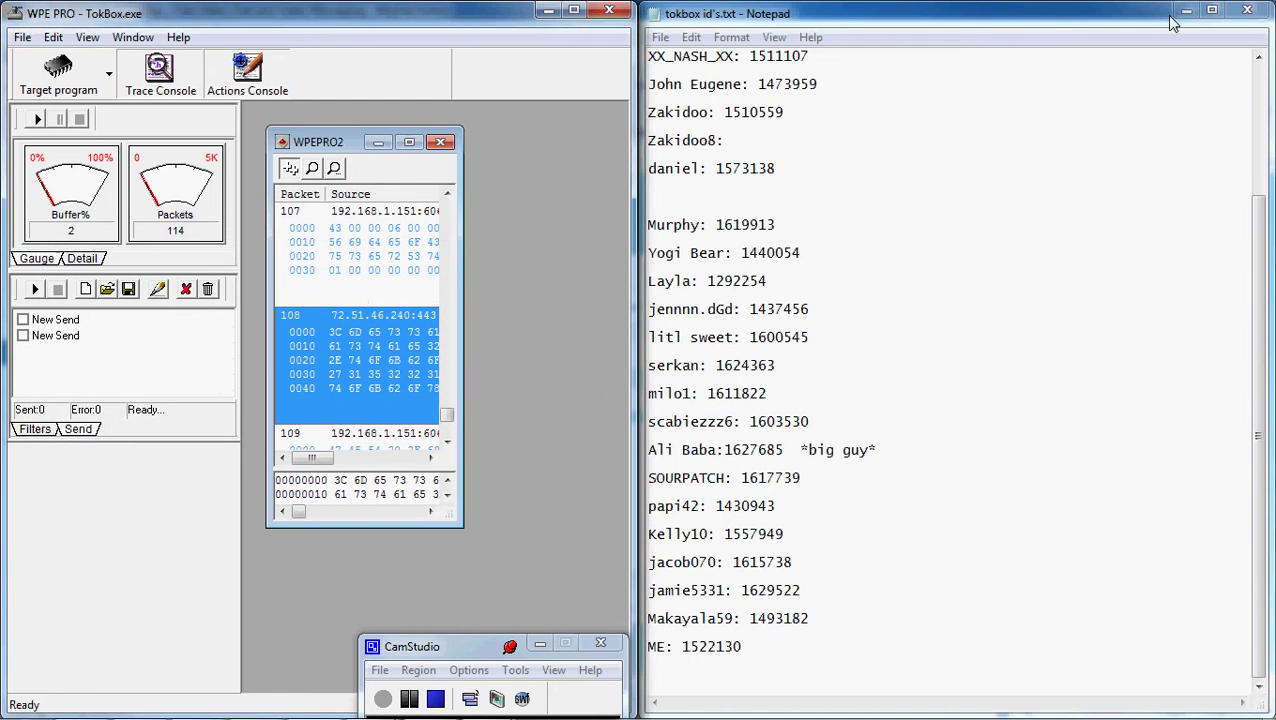
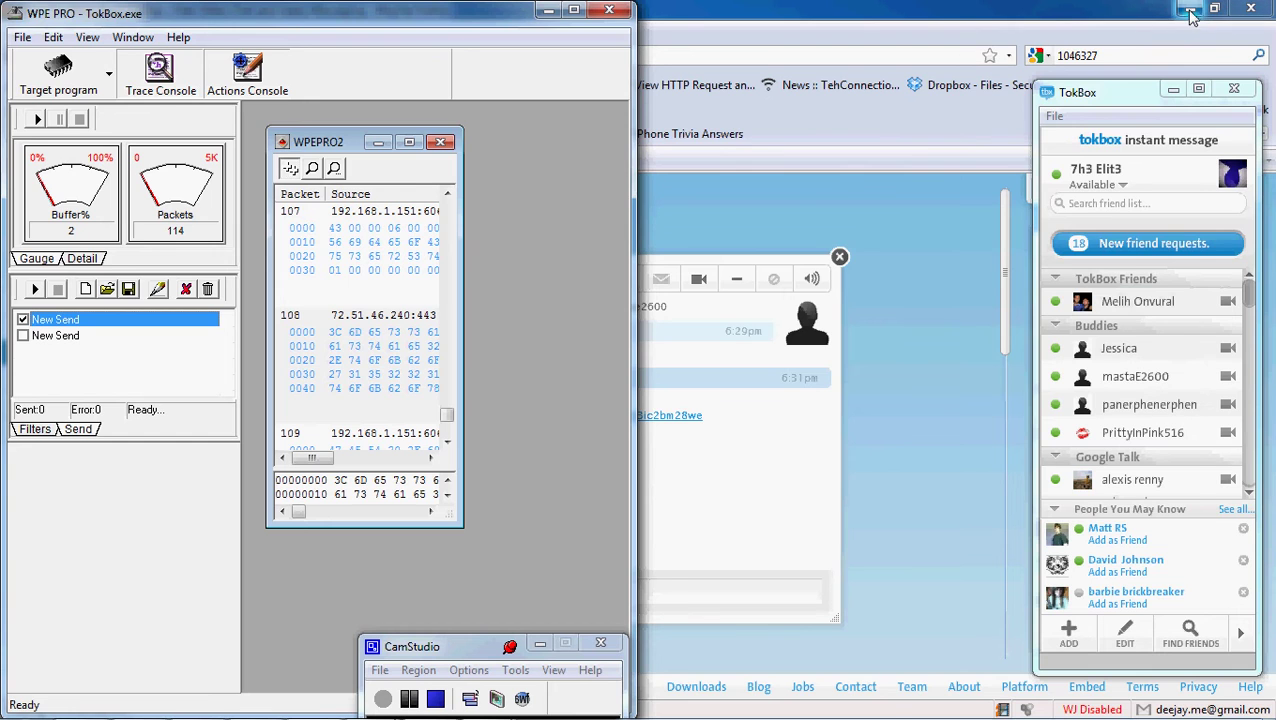
Minimize the browser and send the checked packet to the own account a set number of times over the open socket
left_click(1190, 12)
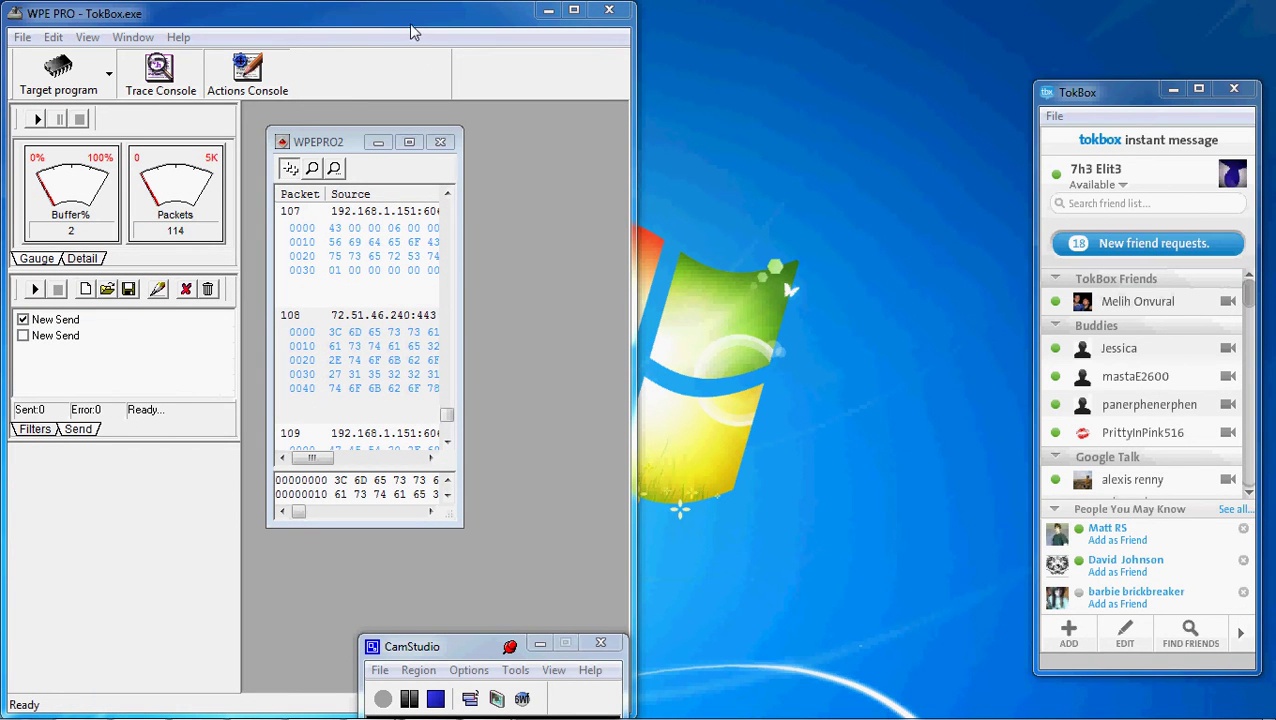
left_click(36, 289)
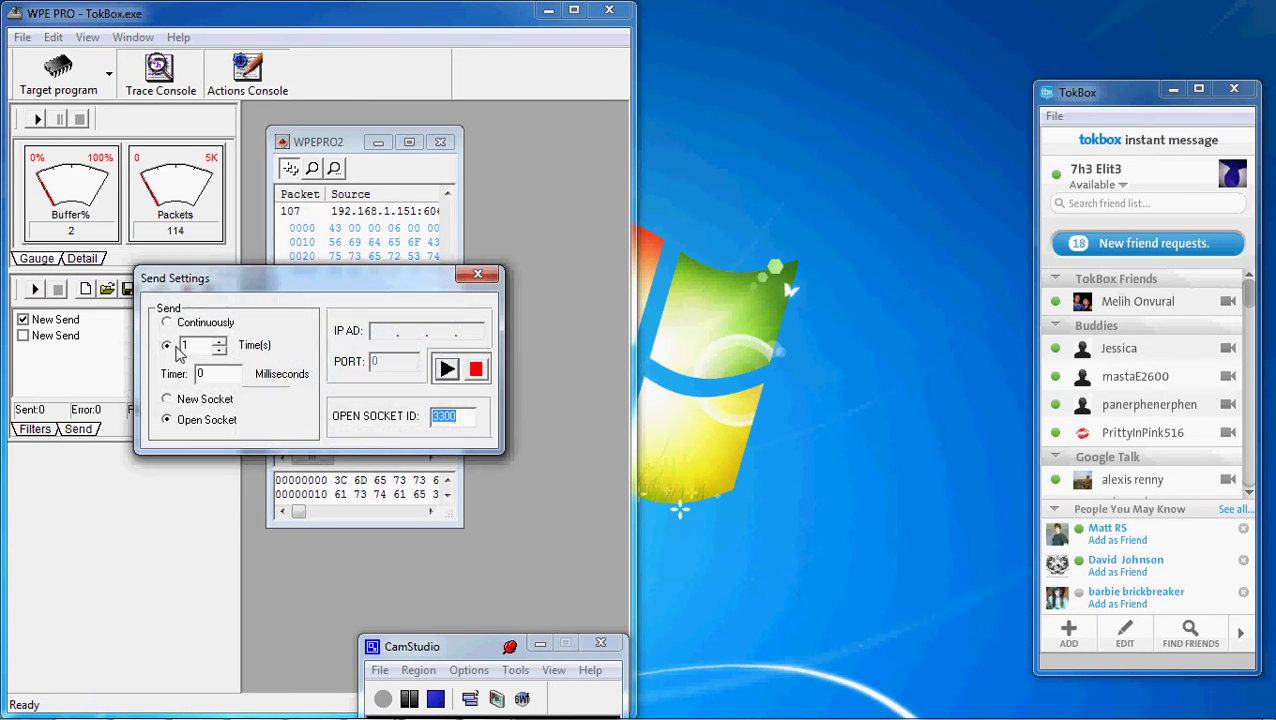
left_click(197, 345)
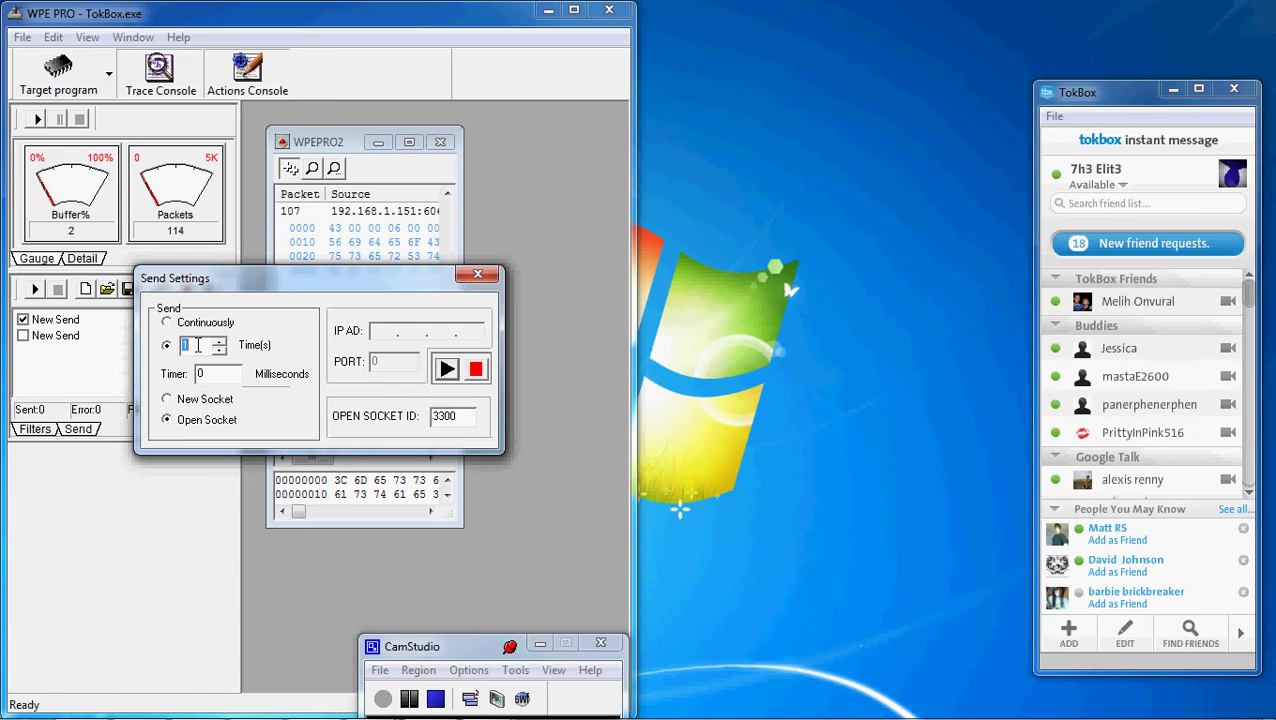
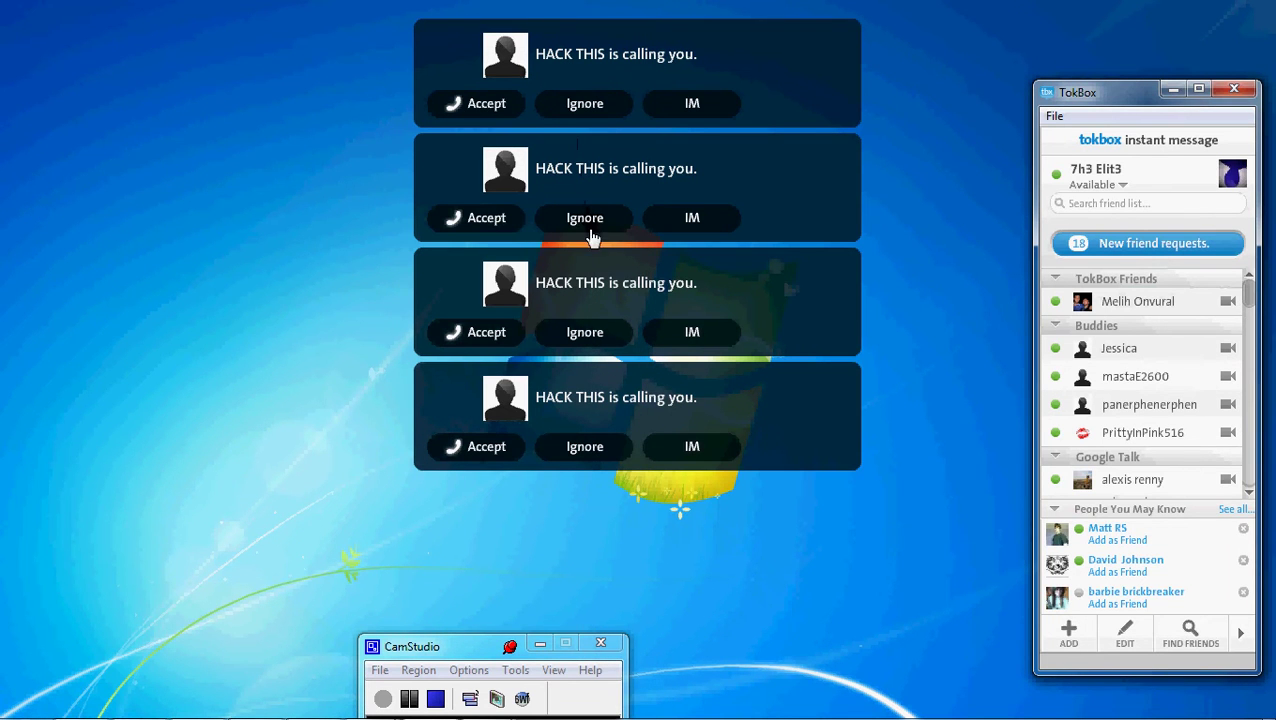
Ignore all four incoming "HACK THIS" calls on the desktop
left_click(590, 447)
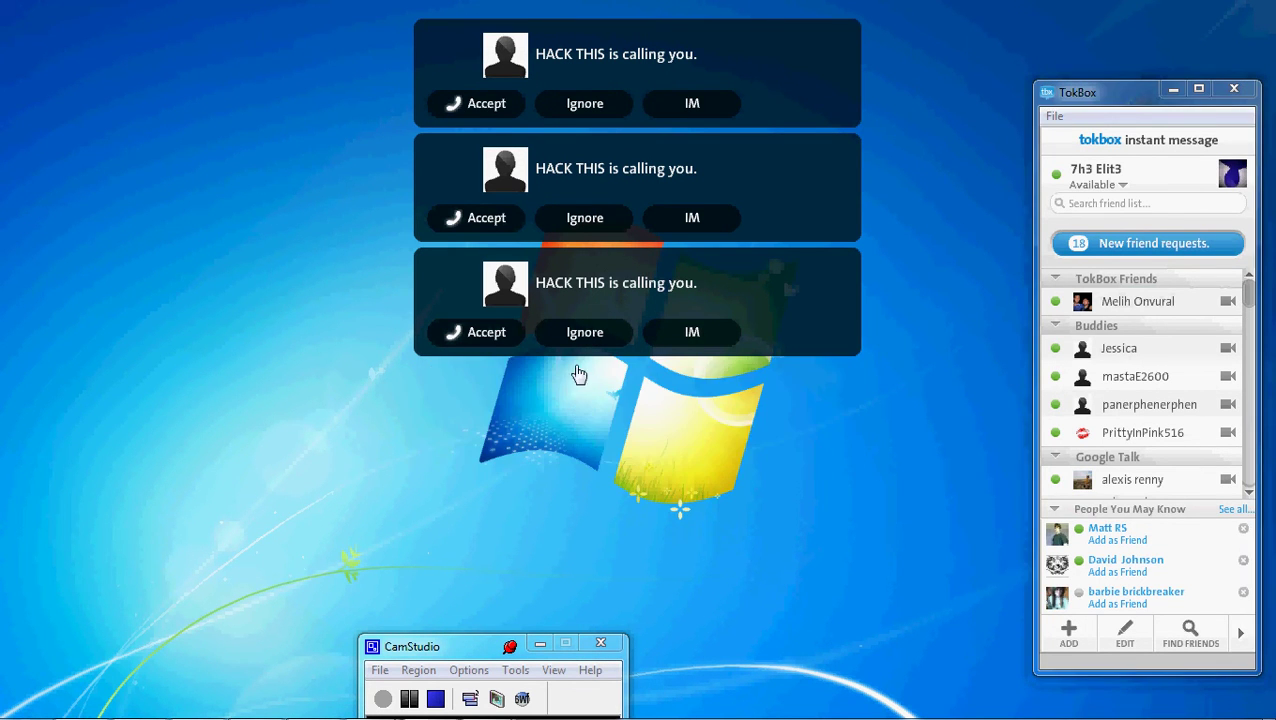
left_click(578, 334)
left_click(569, 218)
left_click(570, 103)
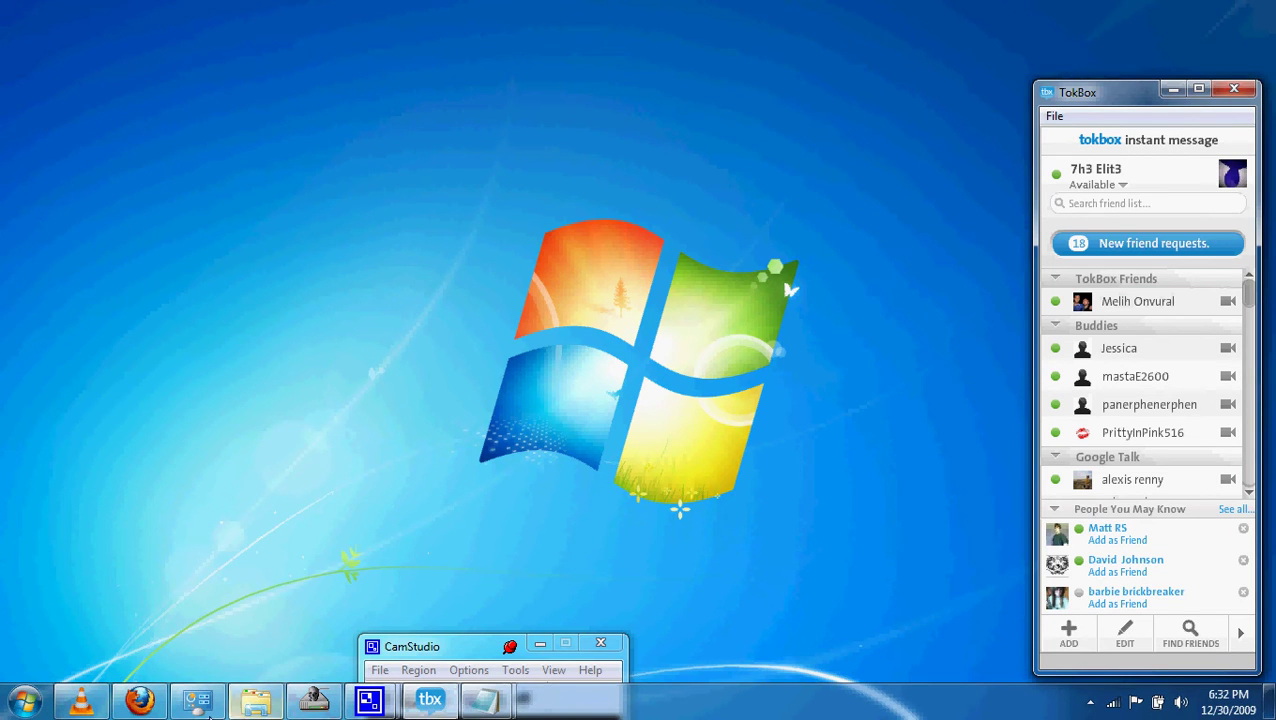
Switch to Firefox, accept one of the "HACK THIS" calls, dismiss the connection error and close the video chat
left_click(145, 703)
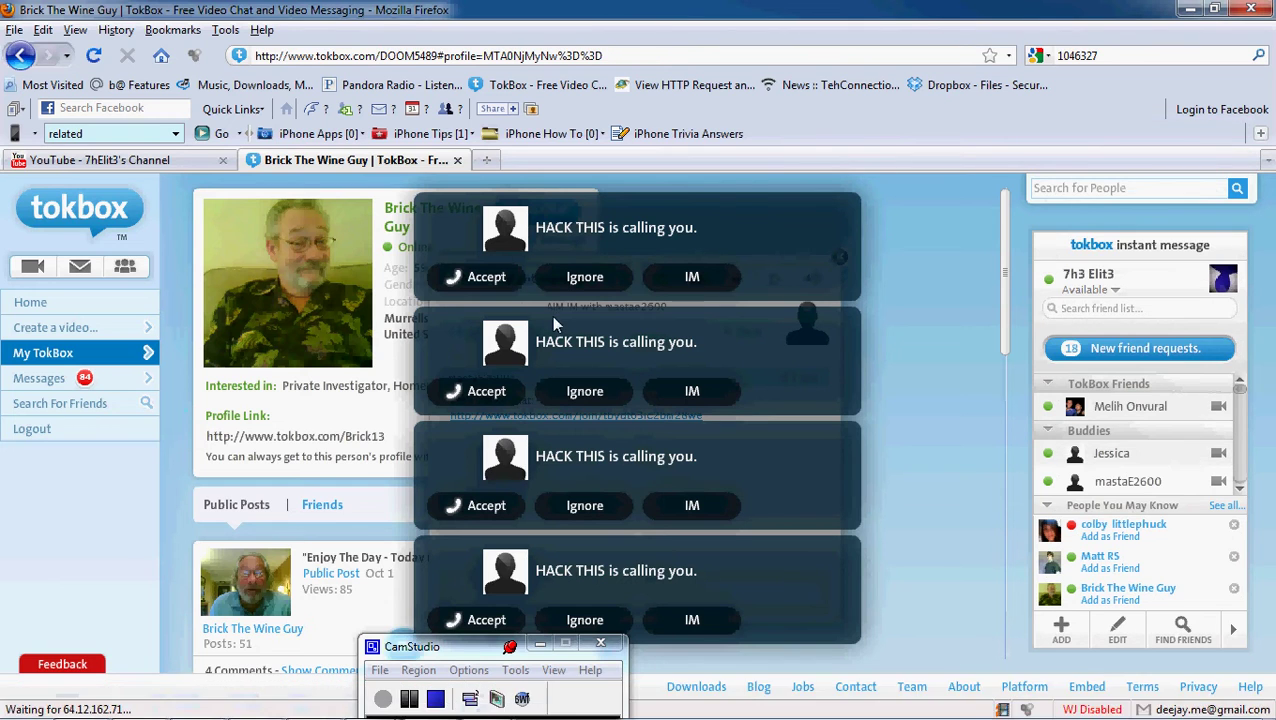
left_click(540, 282)
left_click(470, 277)
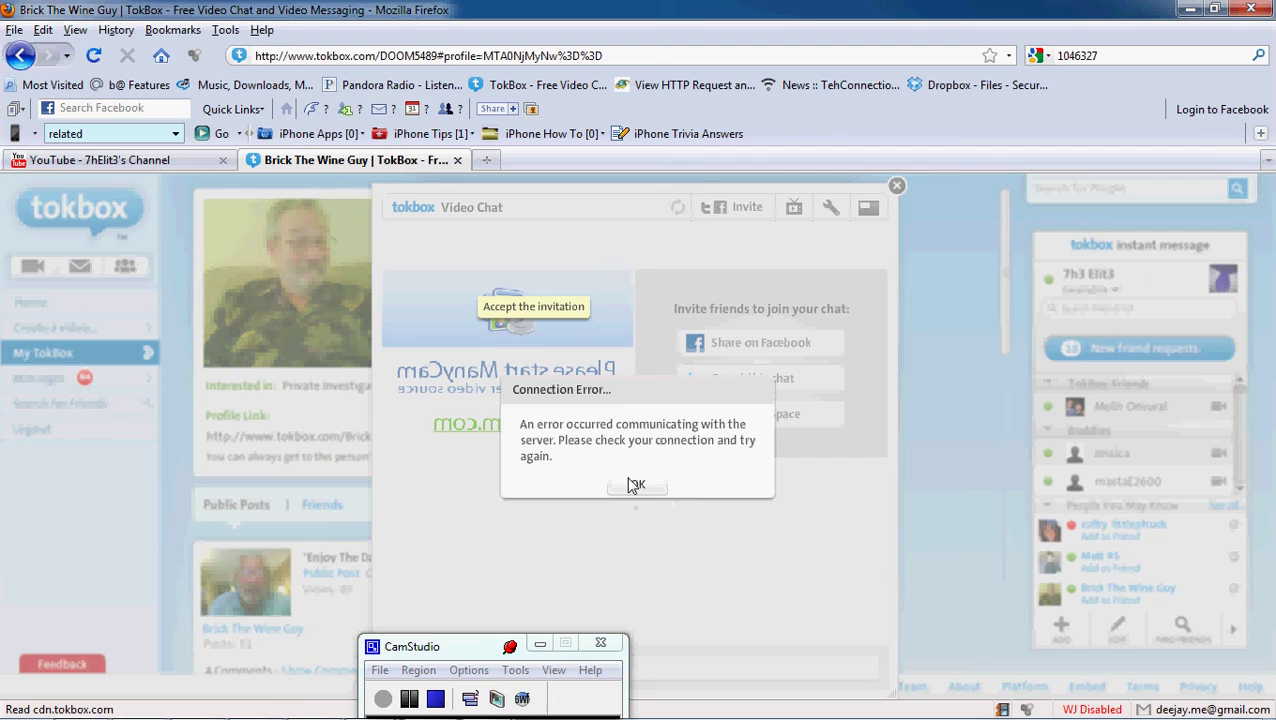
left_click(634, 486)
left_click(896, 186)
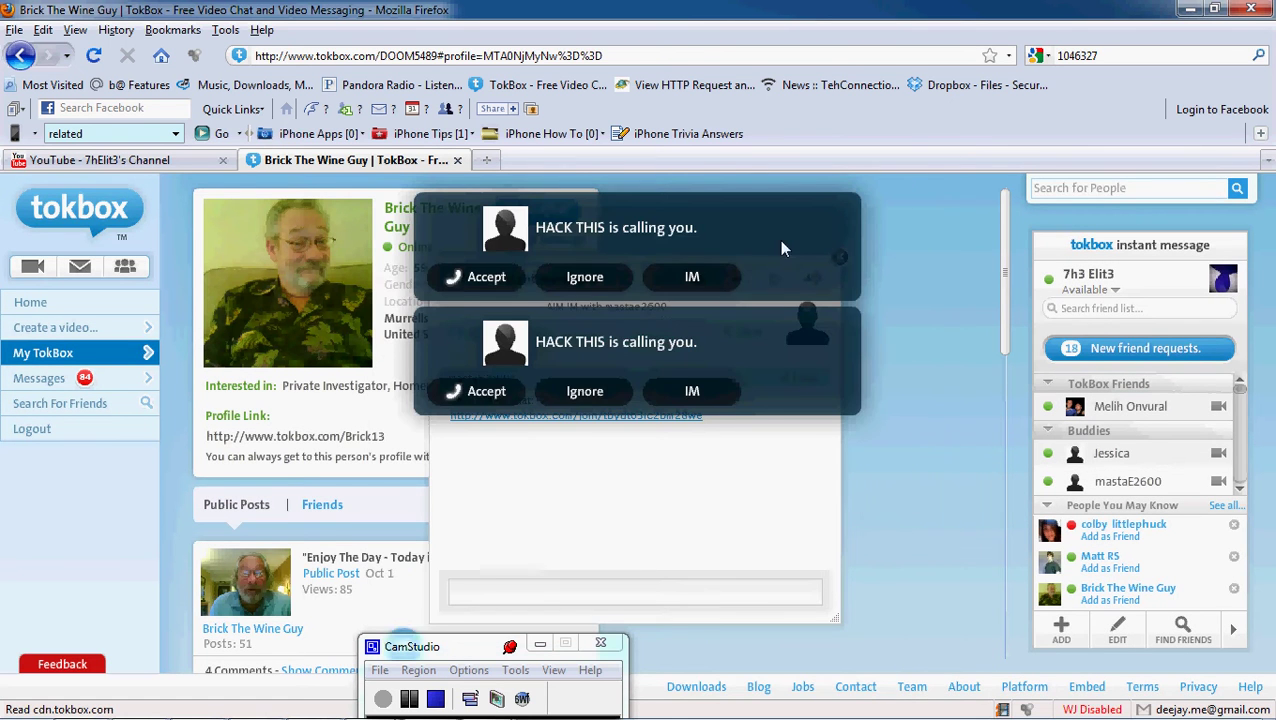
Ignore the remaining "HACK THIS" calls in the browser and close the instant message window
left_click(621, 405)
left_click(584, 276)
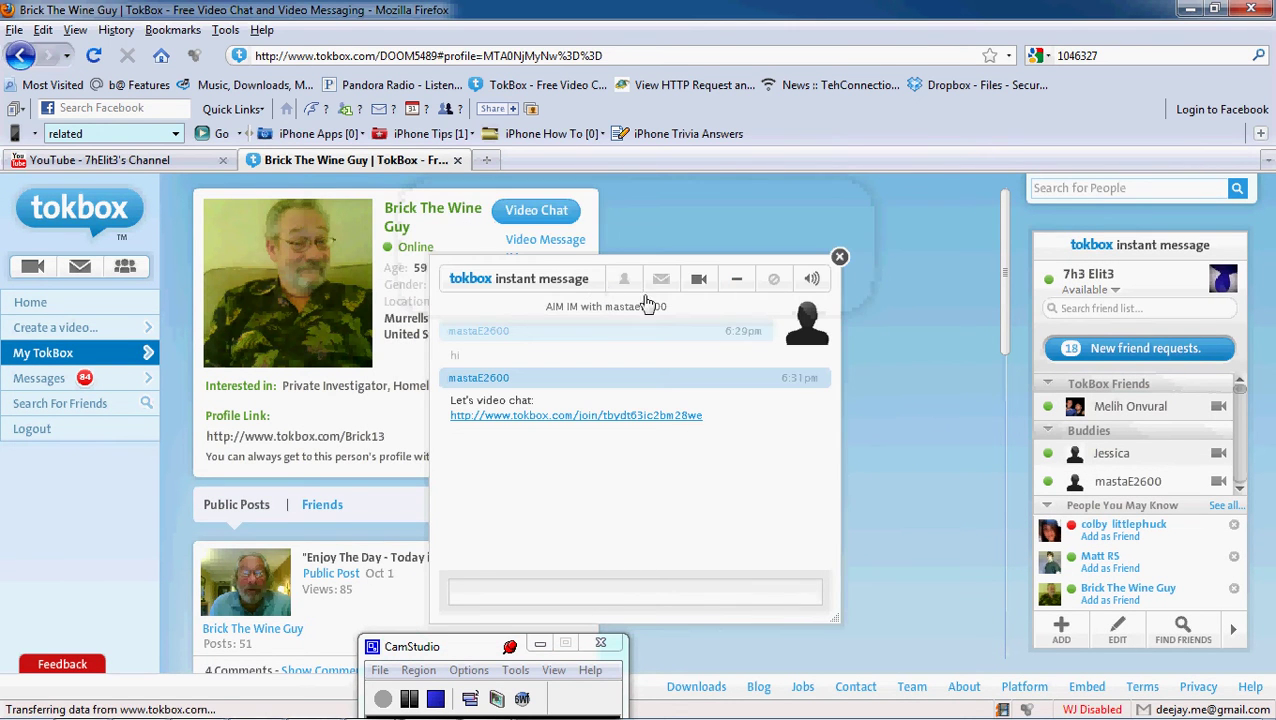
left_click(840, 258)
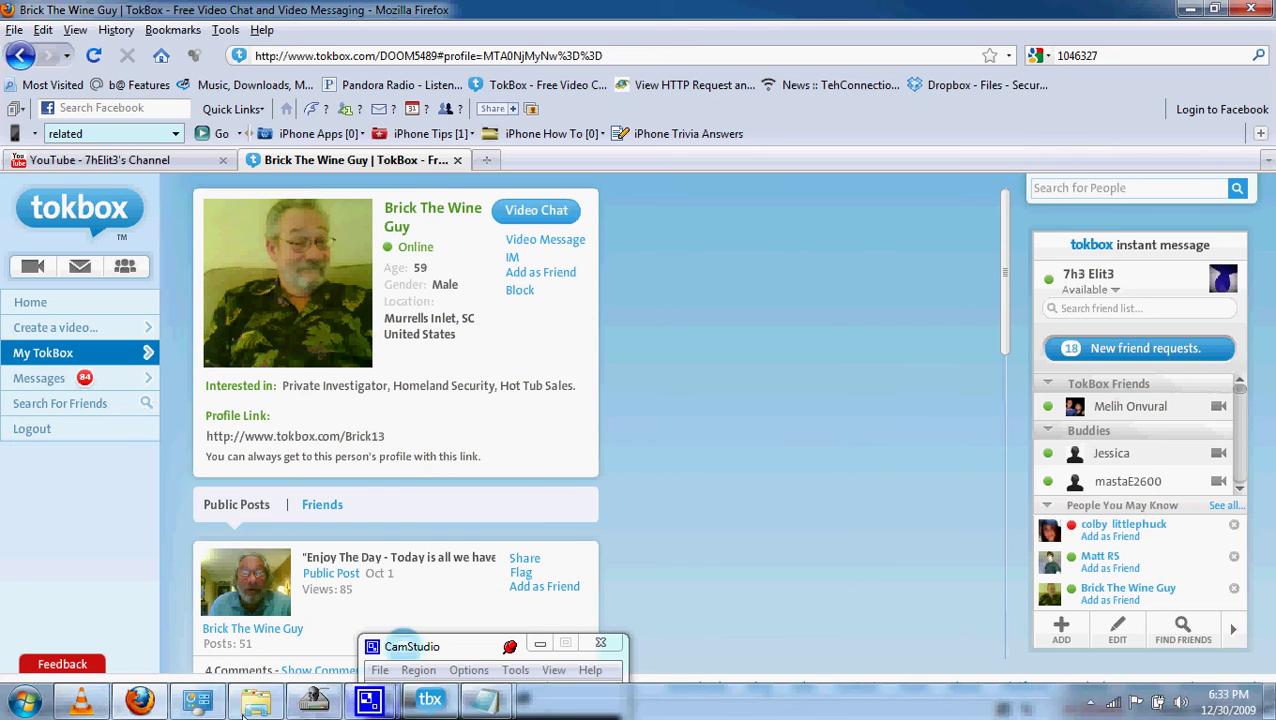
Add "TIME TO TEST IT OUT ON THIS DUDE!" and an arrow toward the profile to the Untitled Notepad note, reposition it and minimize it
mouse_move(484, 700)
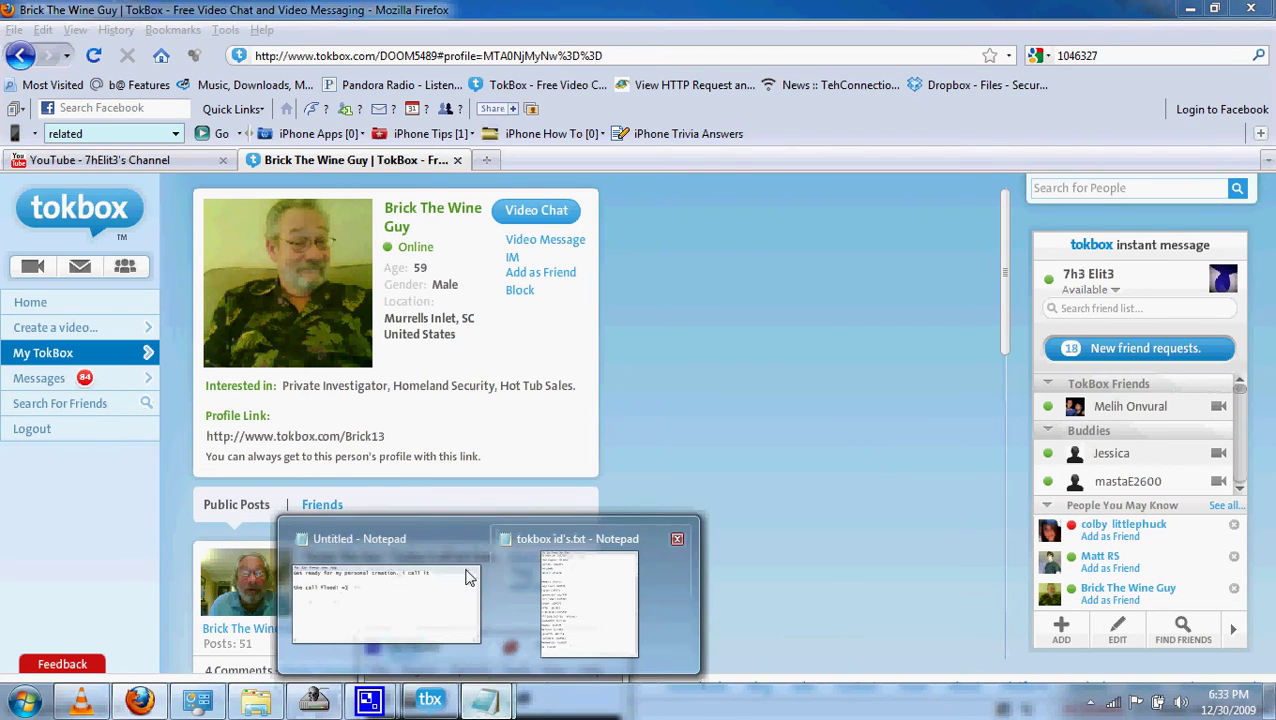
left_click(436, 612)
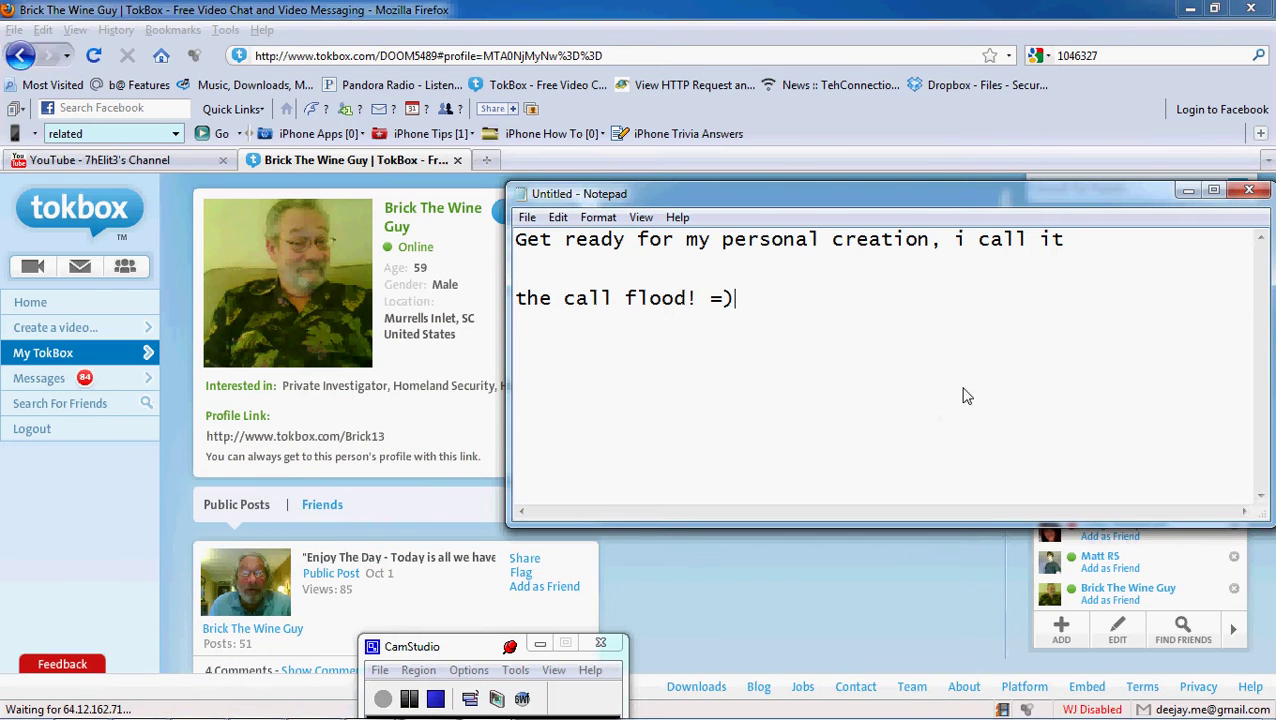
type("TIME TO TEST IT OUT ON THIS DUDE!")
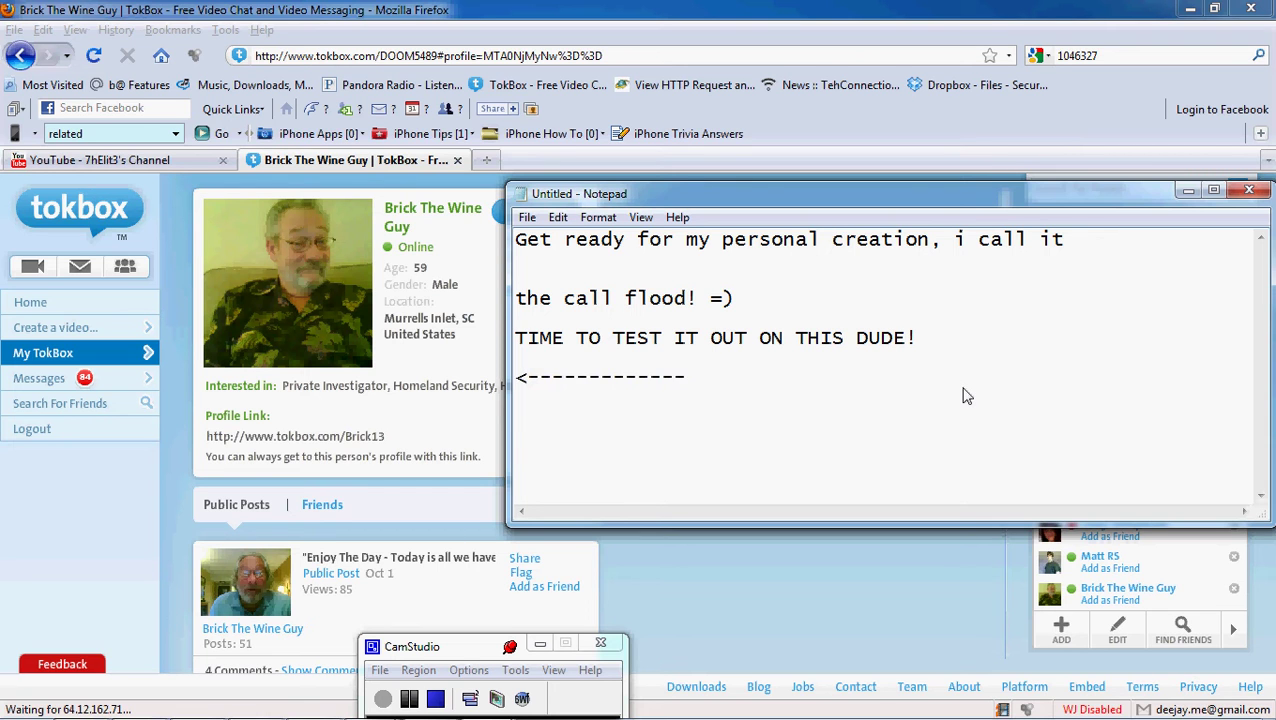
left_click_drag(820, 196, 688, 119)
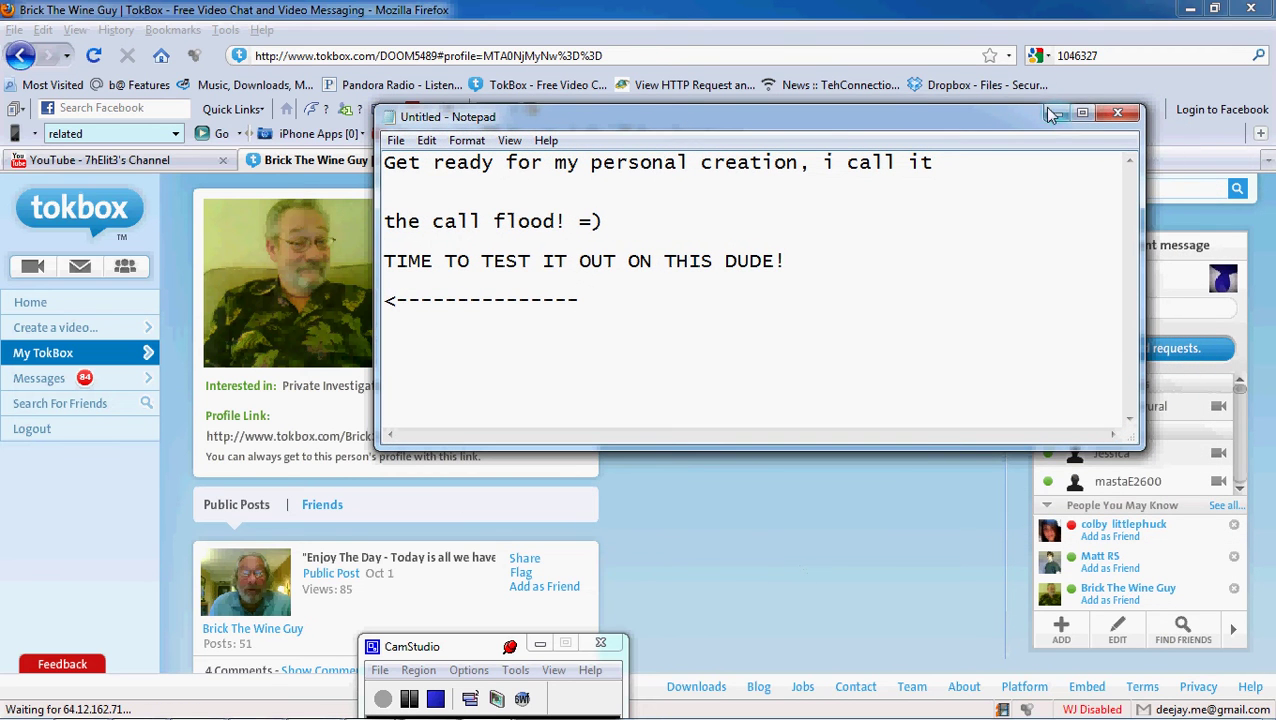
left_click(1054, 116)
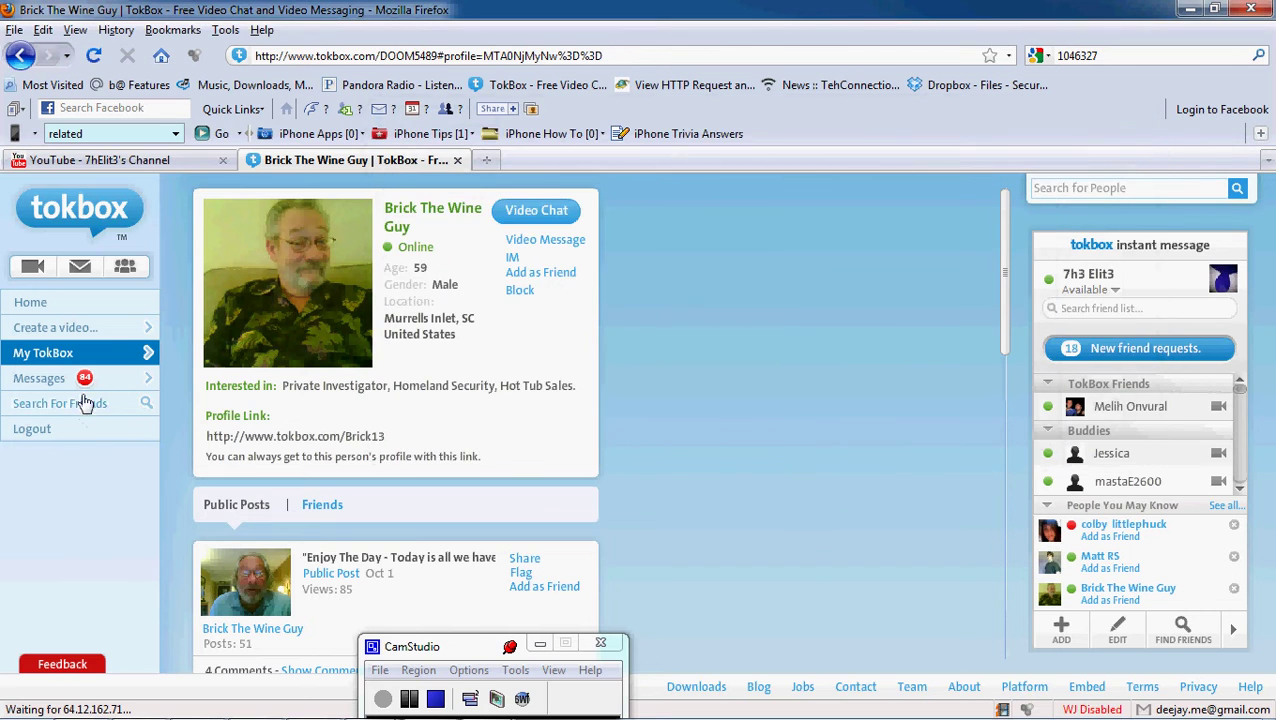
Copy the link location of the profile's name, paste it after the arrow in the Untitled note and move the note aside
right_click(228, 641)
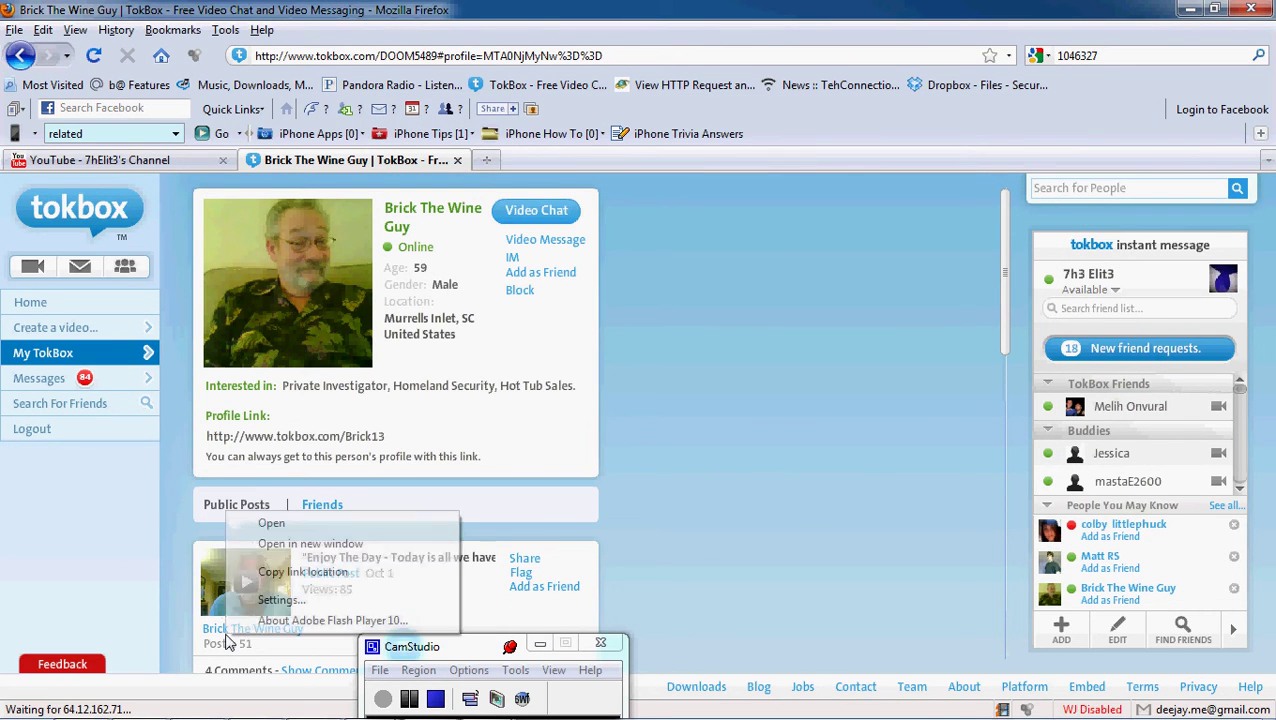
left_click(298, 572)
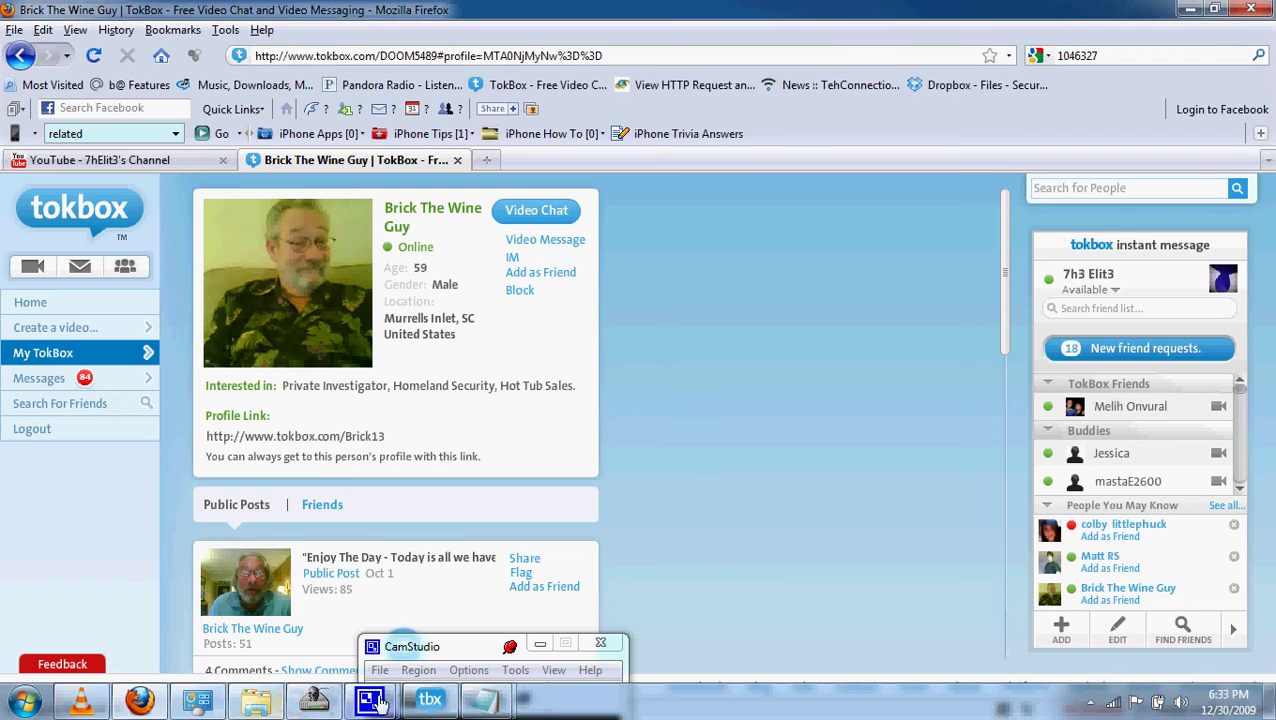
mouse_move(487, 708)
left_click(373, 644)
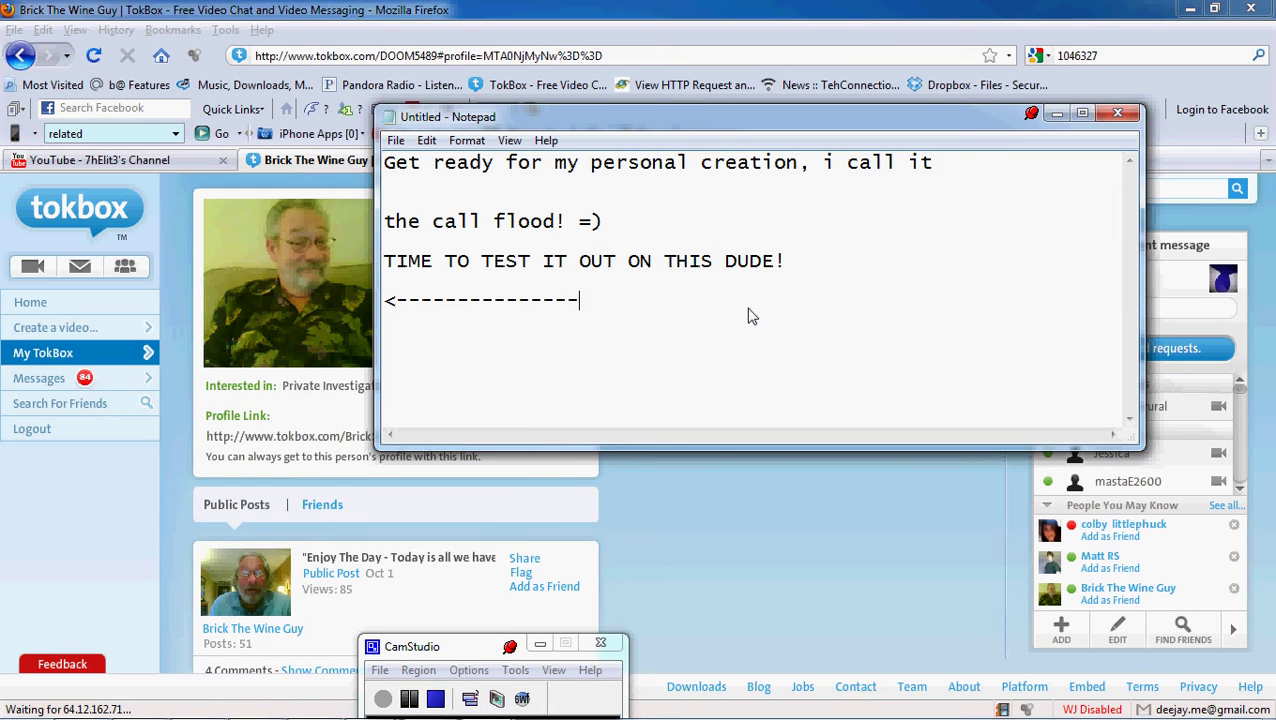
key("ctrl+v")
left_click(546, 141)
left_click_drag(550, 125, 642, 110)
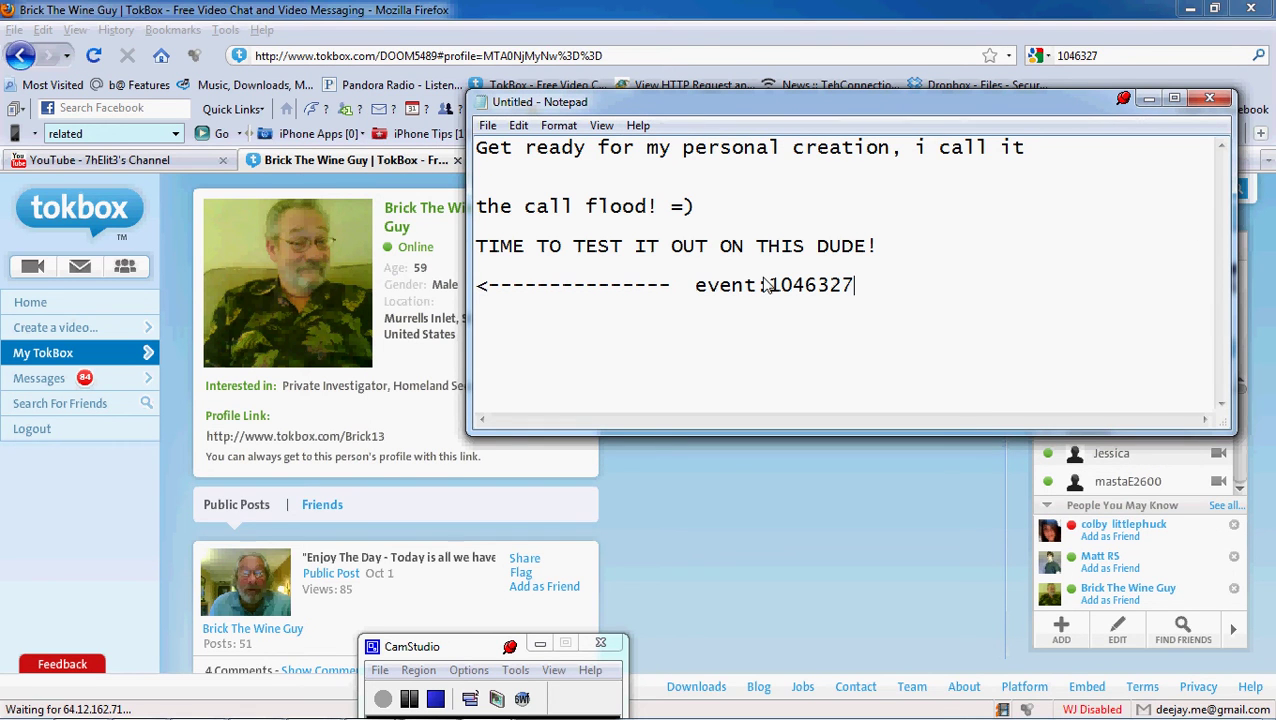
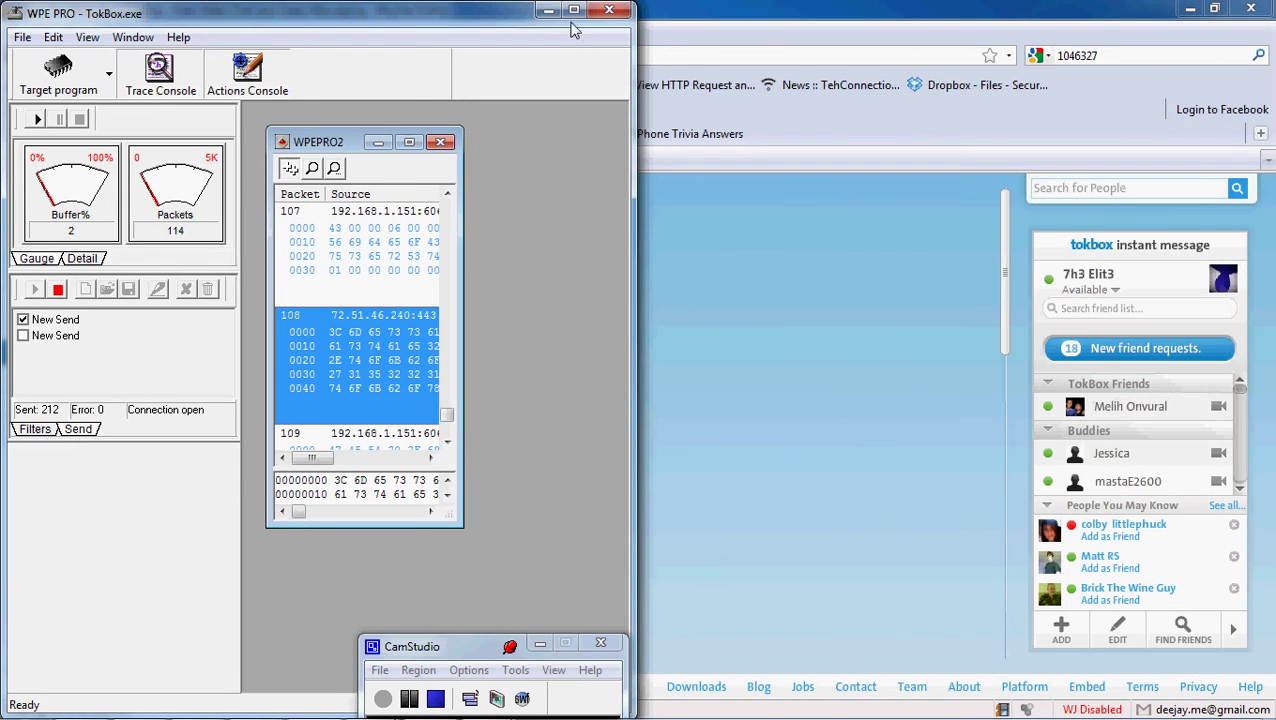
Restore WPE PRO to a smaller window, maximize the packet trace inside it and dock WPE PRO to the right half of the screen
mouse_move(480, 20)
left_mouse_down()
mouse_move(480, 290)
mouse_move(478, 22)
left_mouse_up()
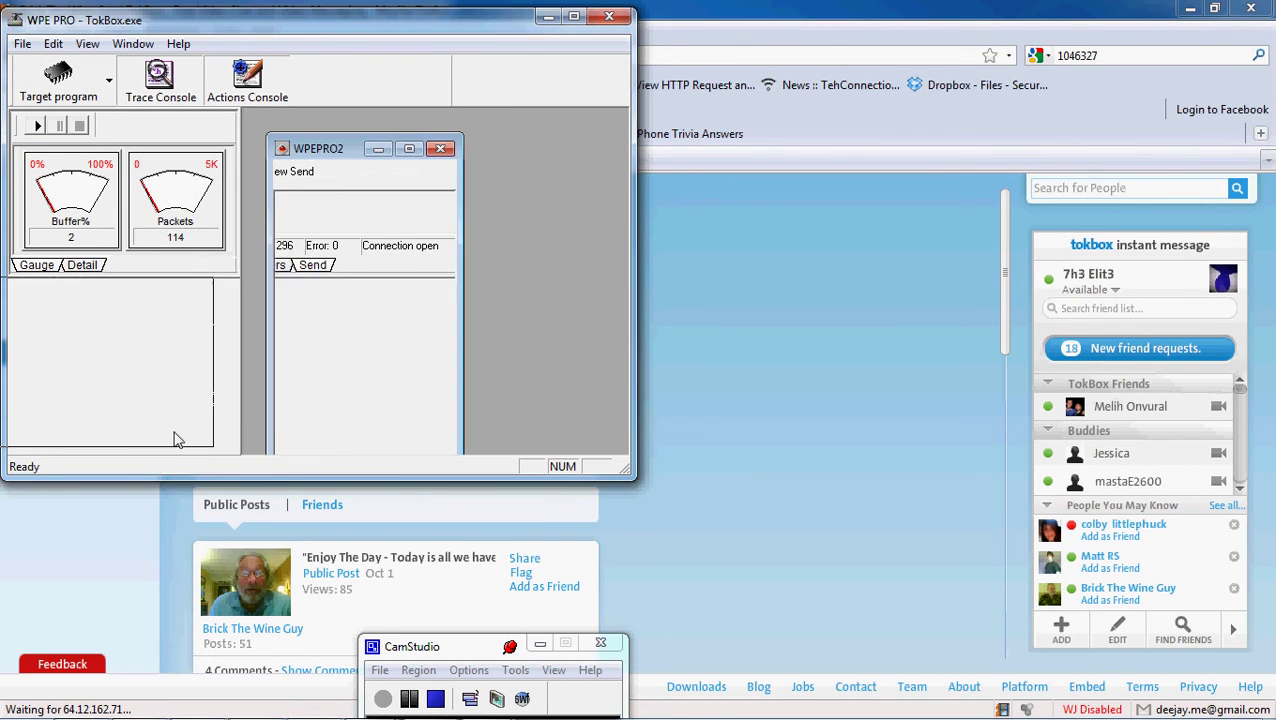
left_click(407, 152)
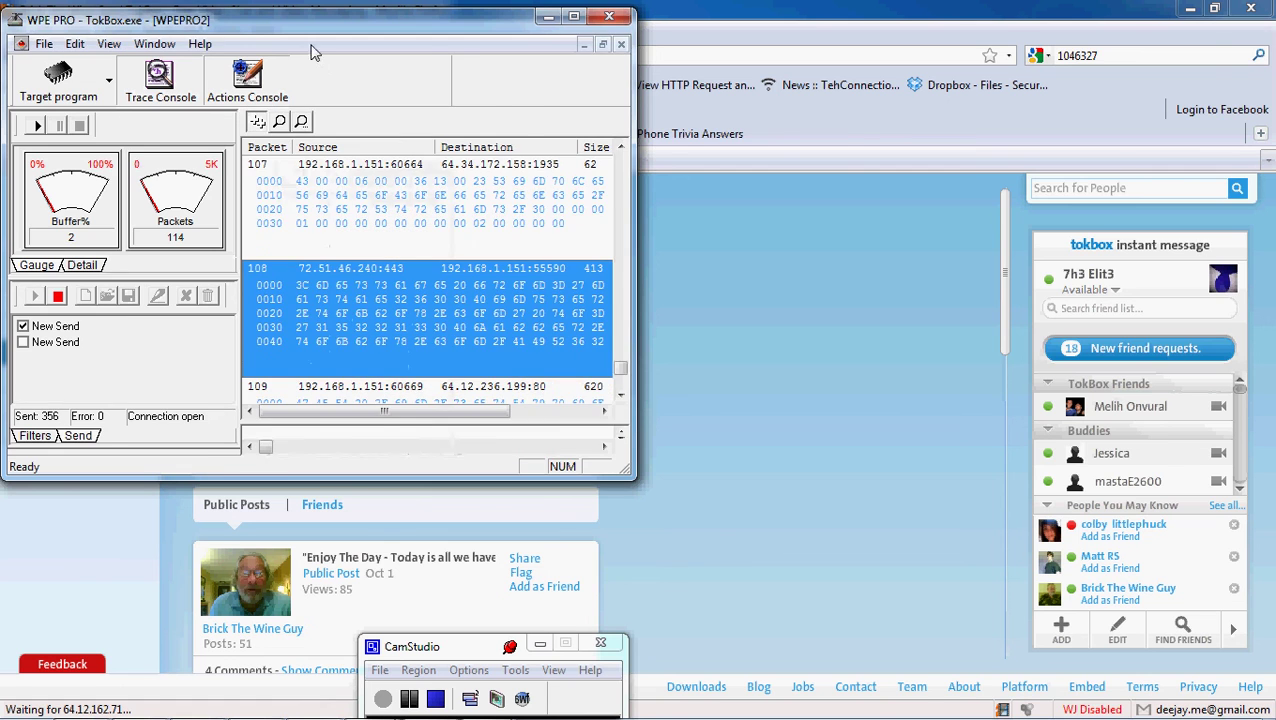
left_click_drag(238, 21, 1274, 101)
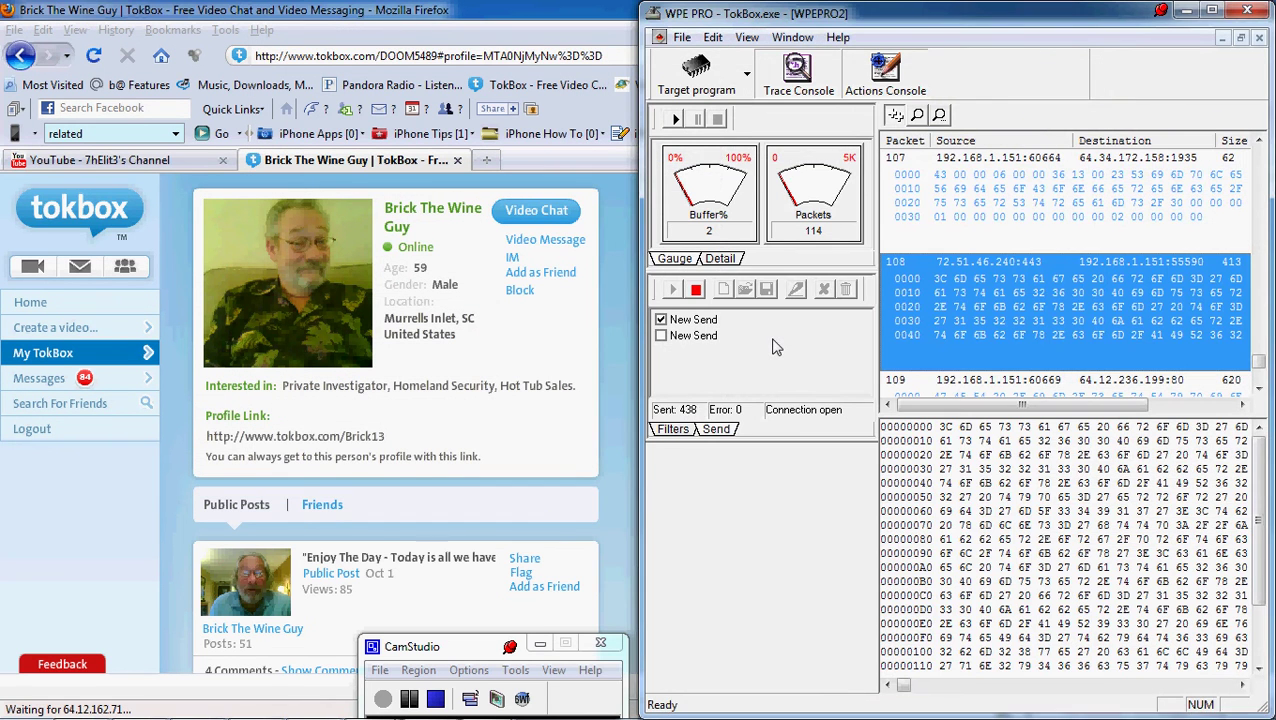
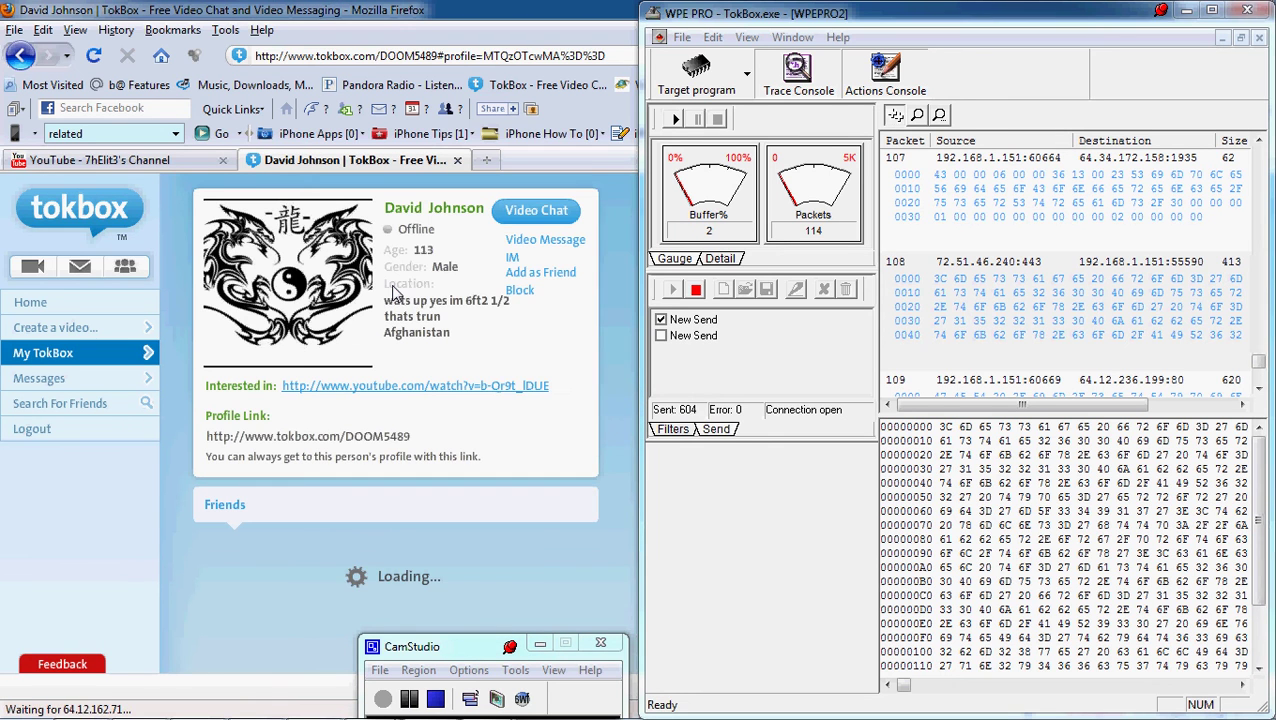
Go back to the previous TokBox profile, copy its full profile link and load that link in the browser
left_click(18, 57)
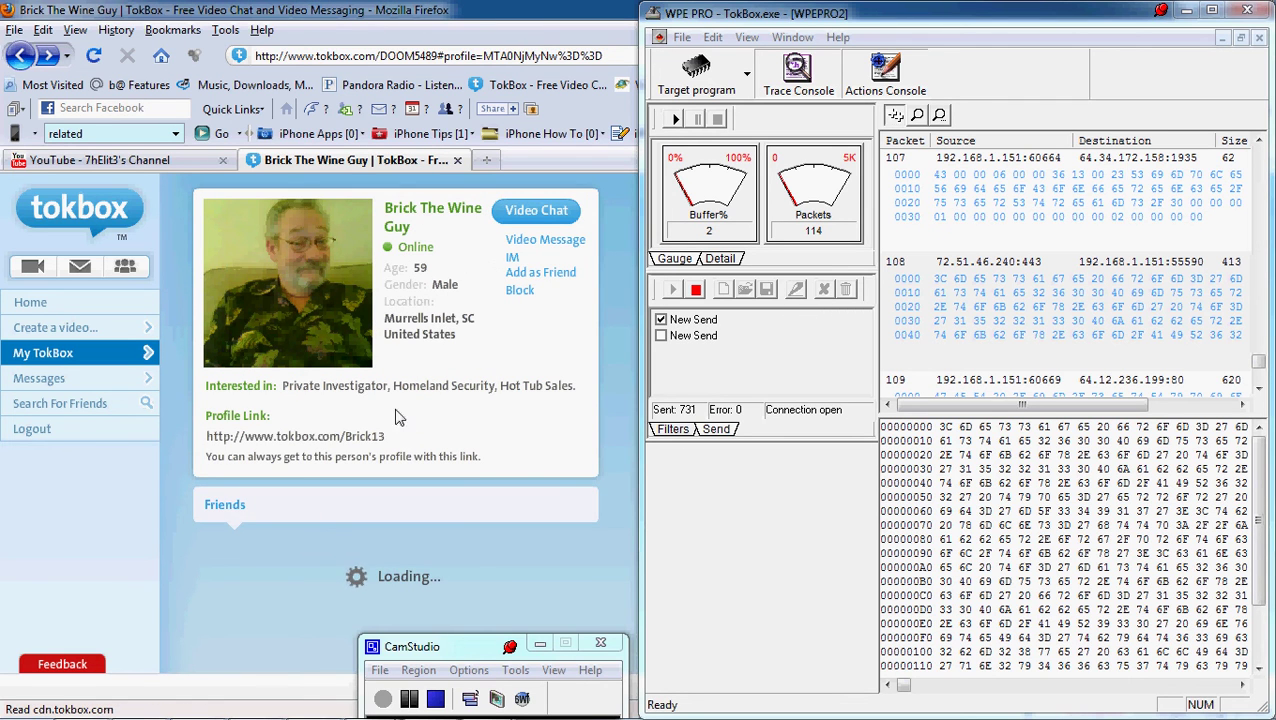
left_click_drag(380, 436, 230, 440)
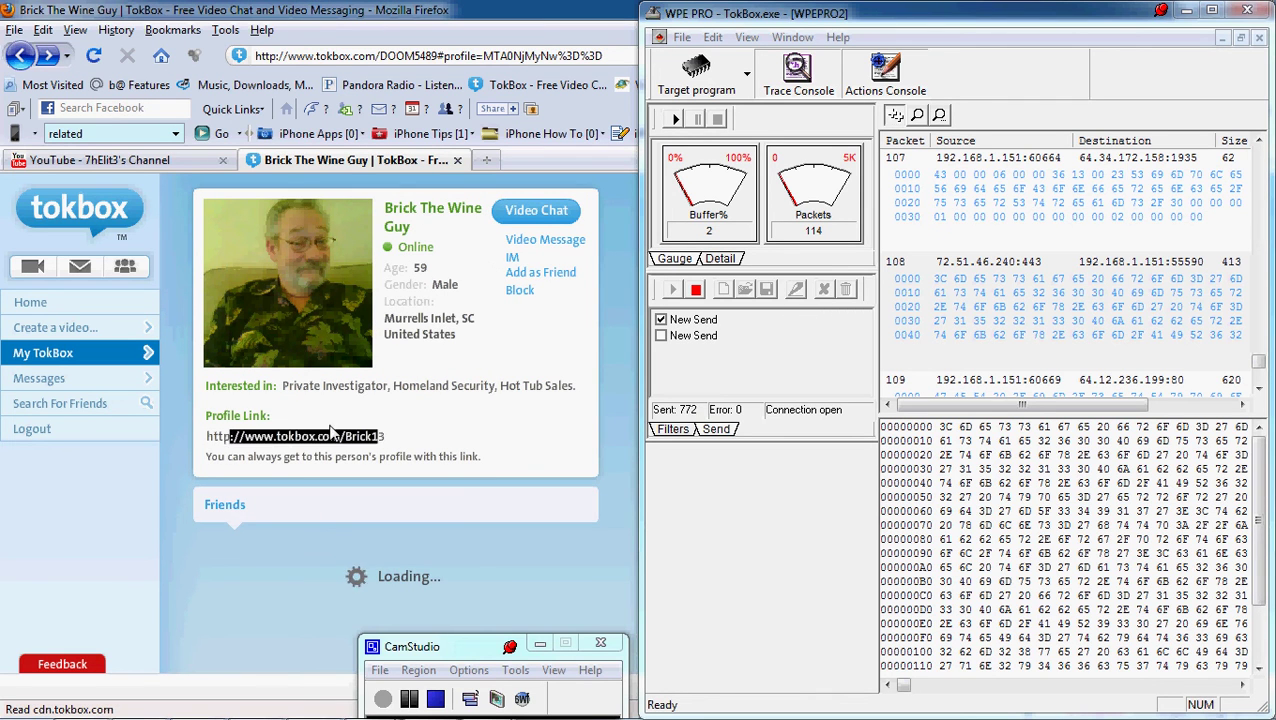
left_click_drag(386, 437, 201, 440)
key("ctrl+c")
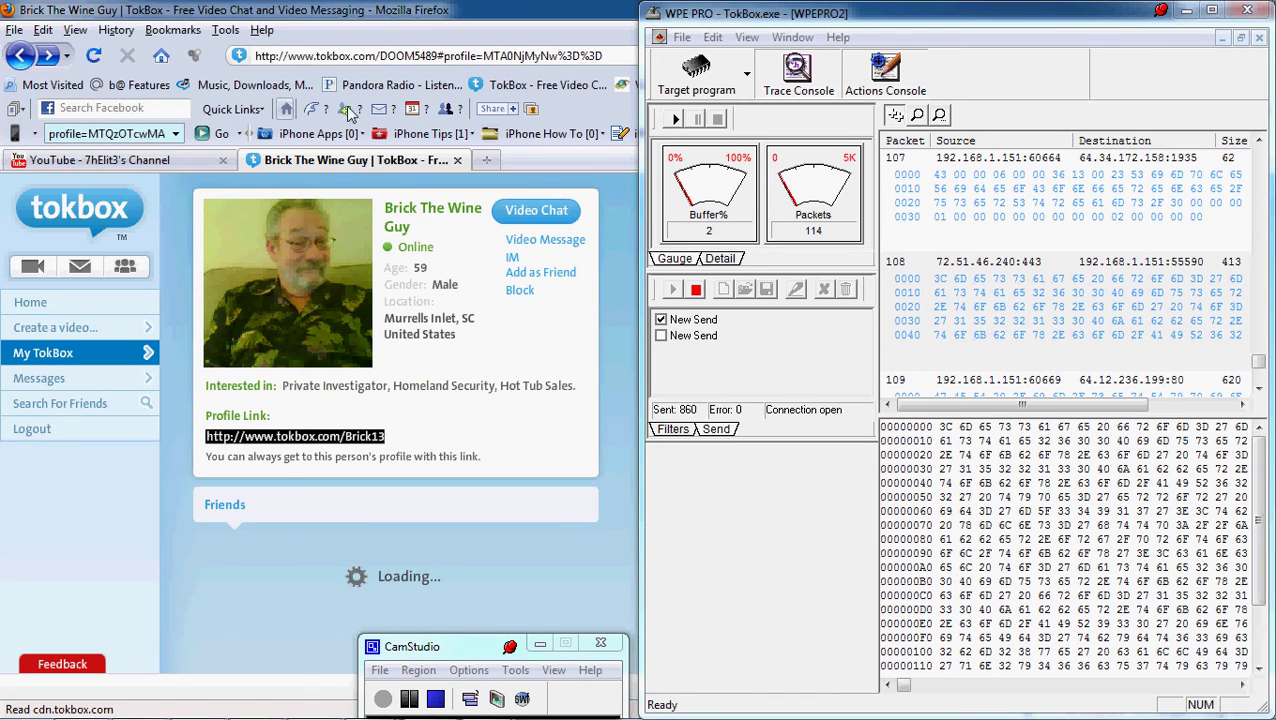
left_click(424, 57)
key("ctrl+v")
key("Return")
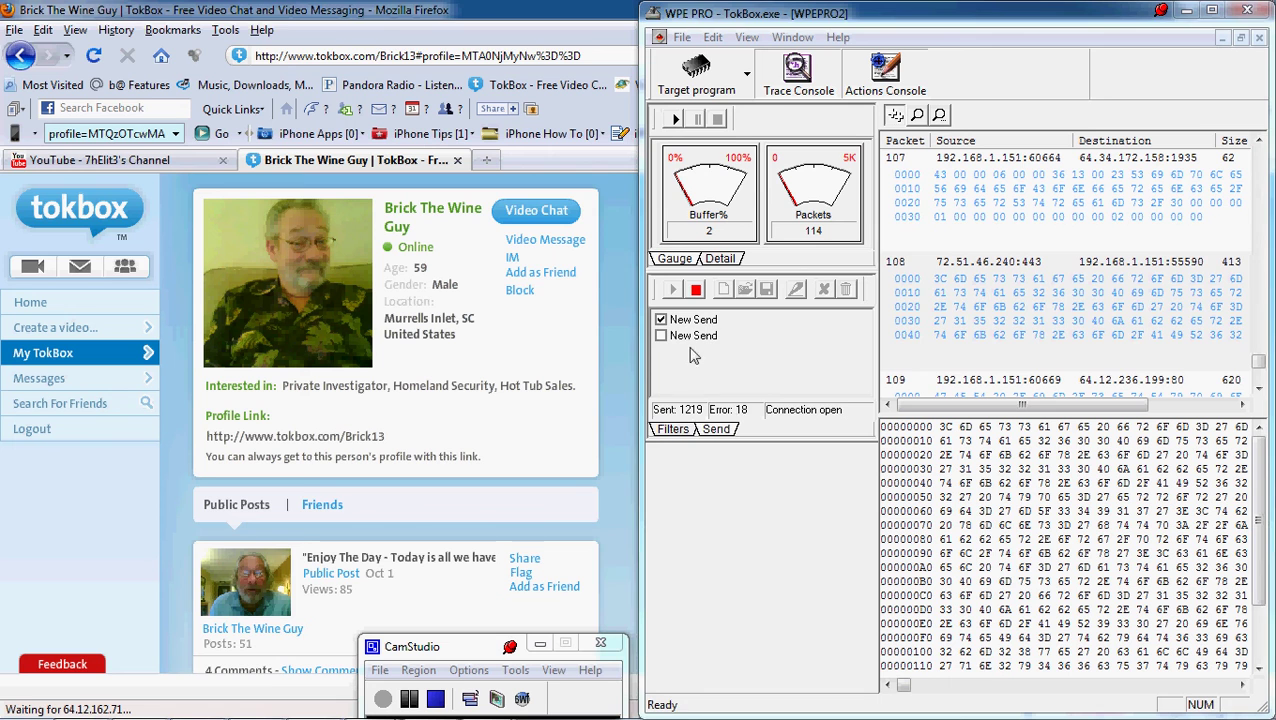
Stop the running packet send in WPE PRO and reload the TokBox profile page
left_click(696, 290)
left_click(95, 56)
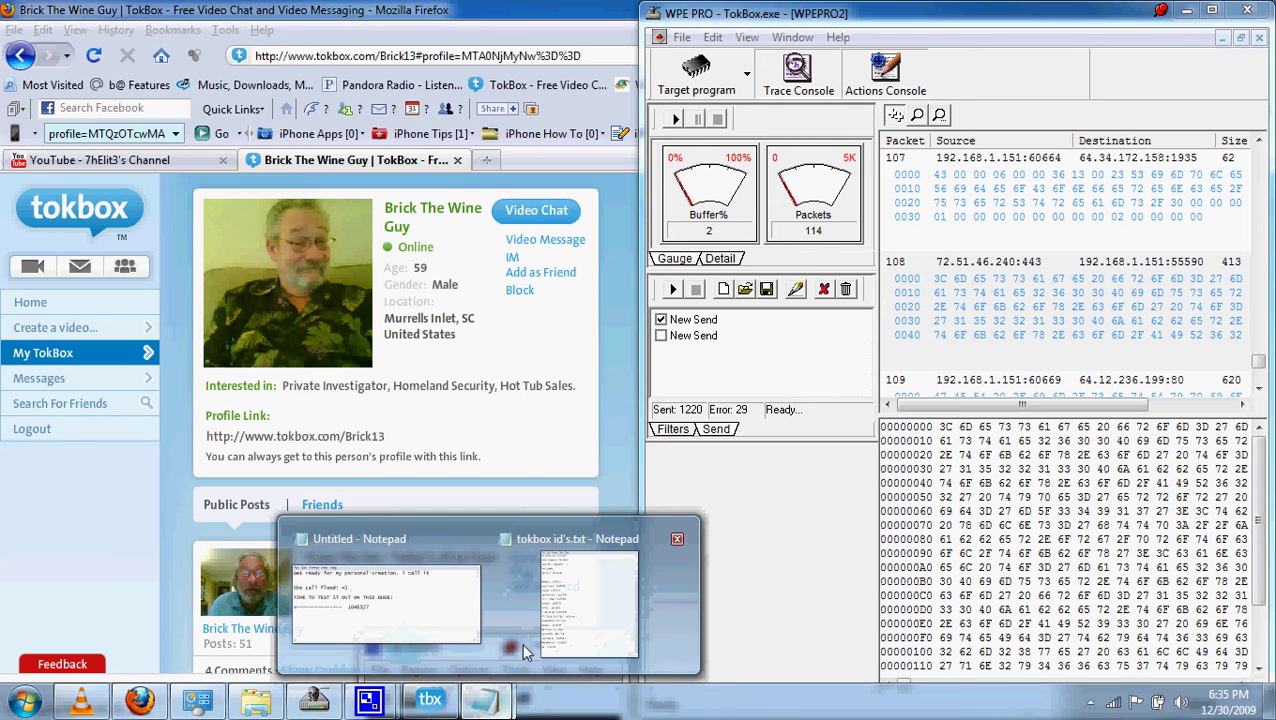
Bring up the Untitled Notepad note and add the line "WTF! IT SUPPOSE TO BOOT THEM OFF." below the account ID
key("alt+Tab")
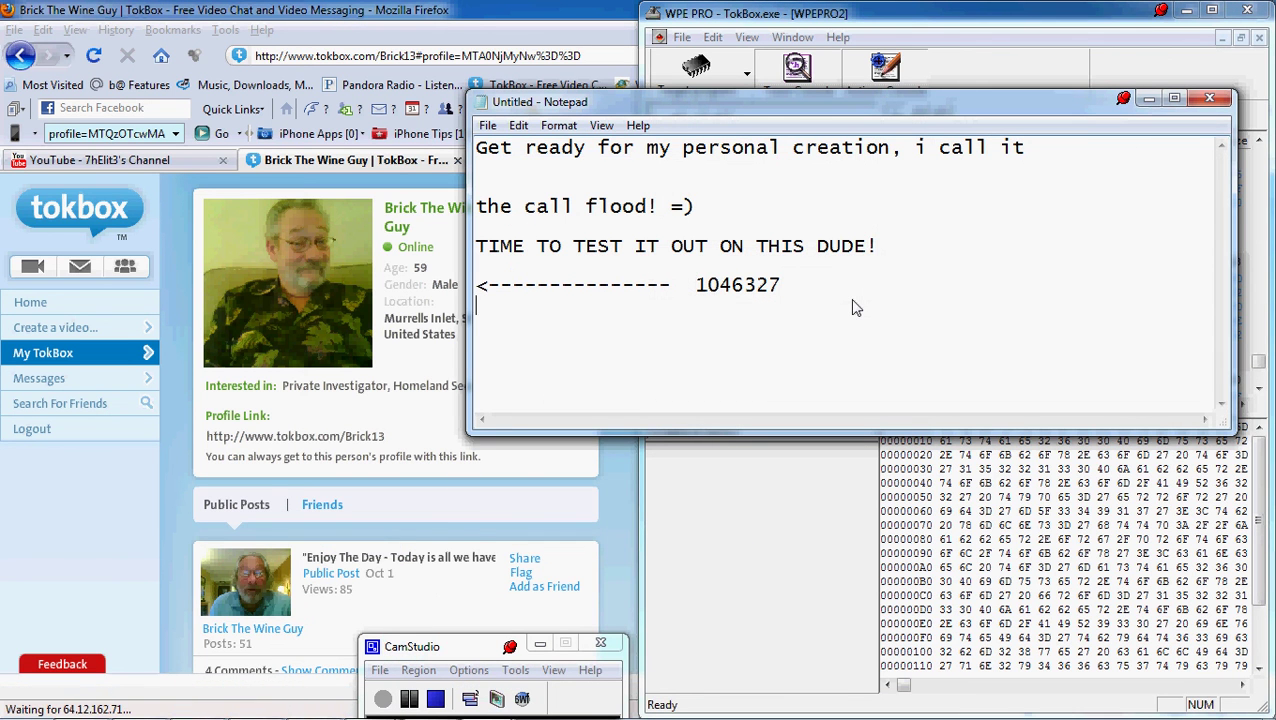
type("W")
key("Caps_Lock")
type("TF! IT SUPP")
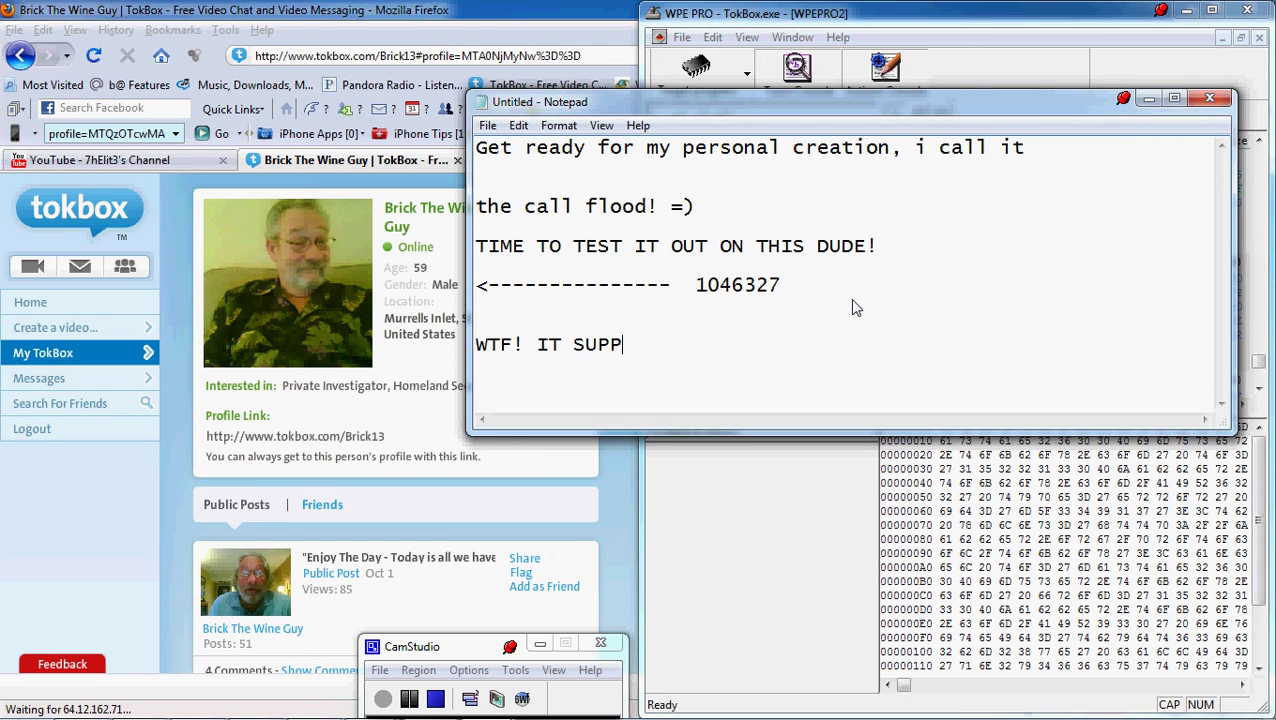
type("OSE TO BOOT ")
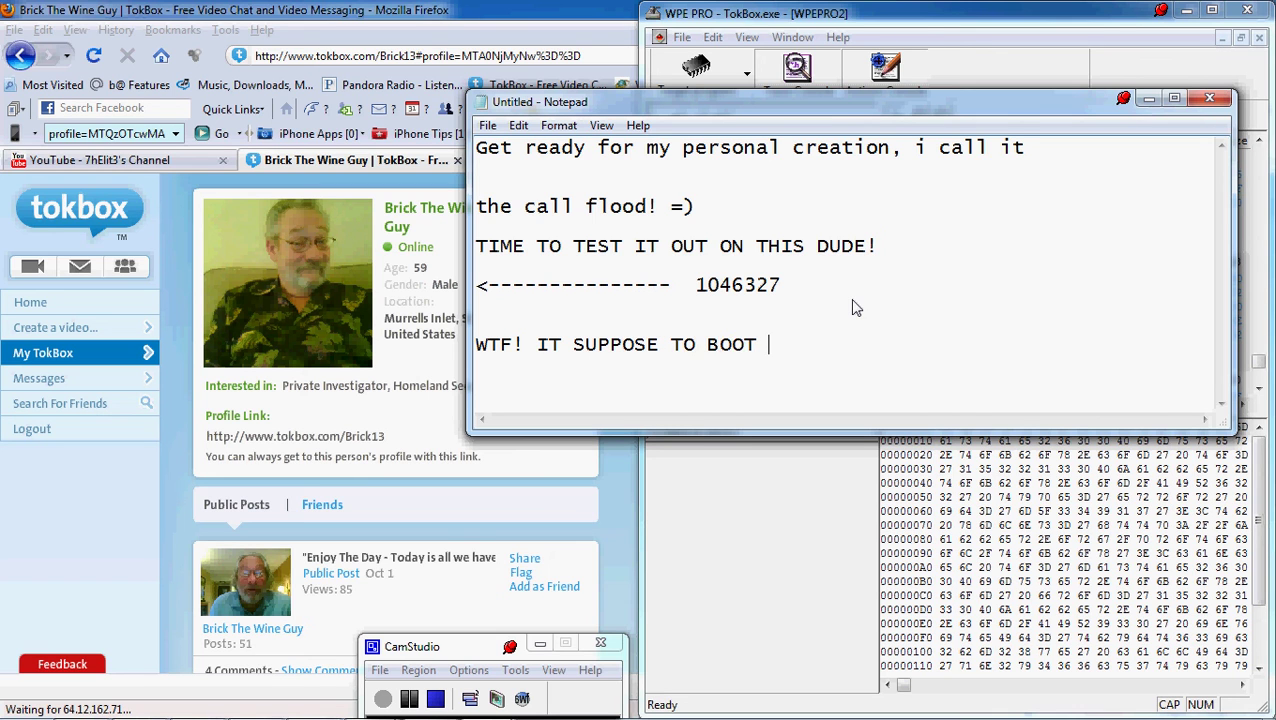
type("THEN  OF")
Add the line "HE JUST GOT OVER 1000 CALLS." to the Notepad note and begin a new line with "FROM"
type("HE")
type("UIST")
key("BackSpace")
key("BackSpace")
key("BackSpace")
type("ST GO")
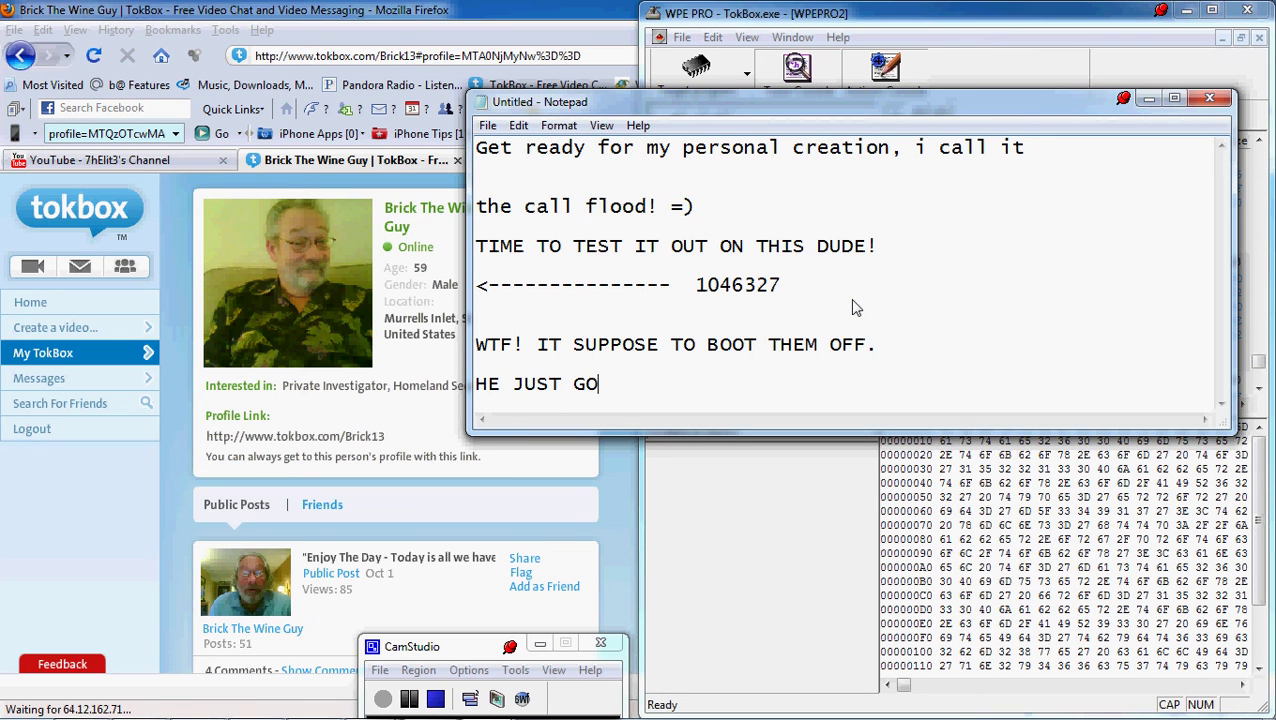
type("T OVER OVER 1000")
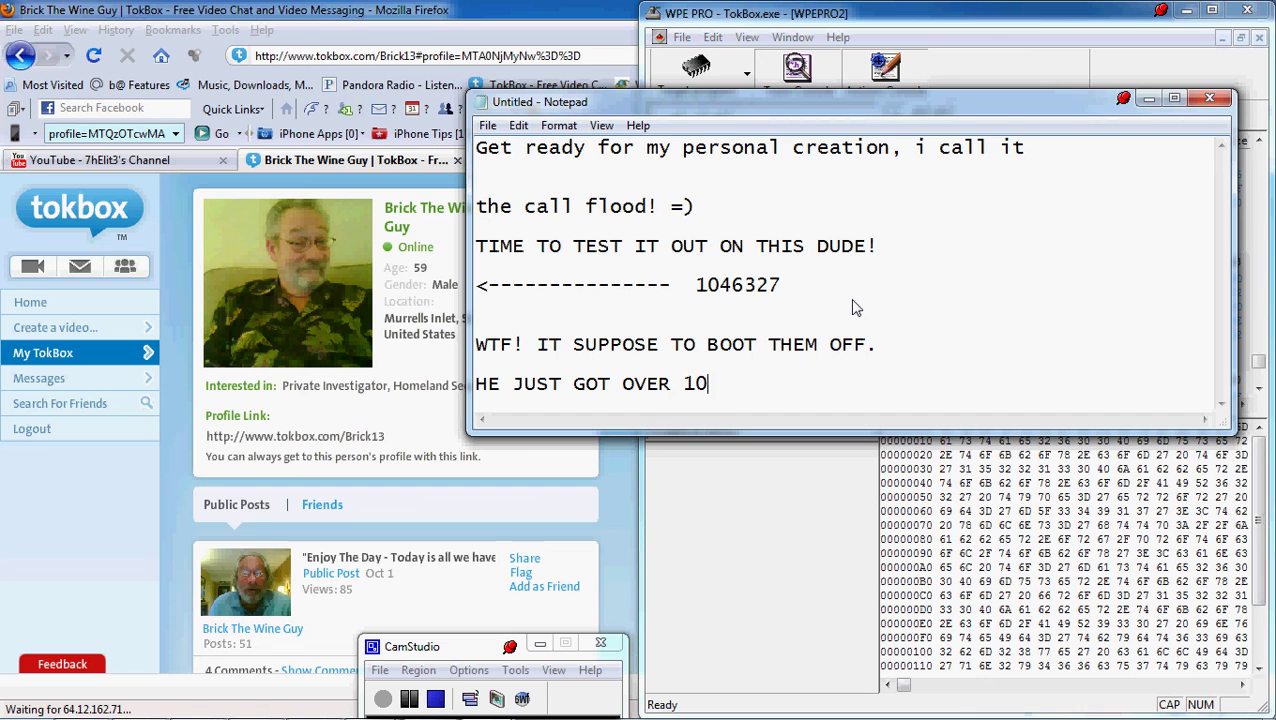
type(" CALLS")
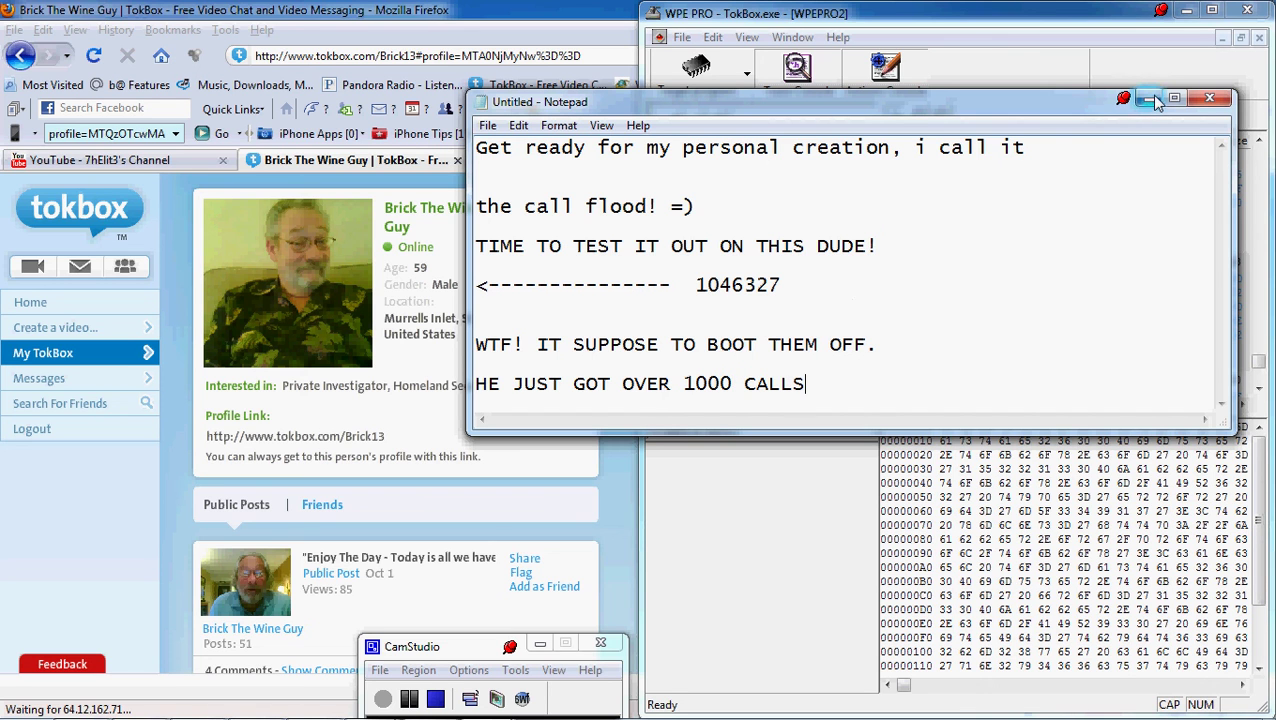
type(".")
key("Return")
type("FROM")
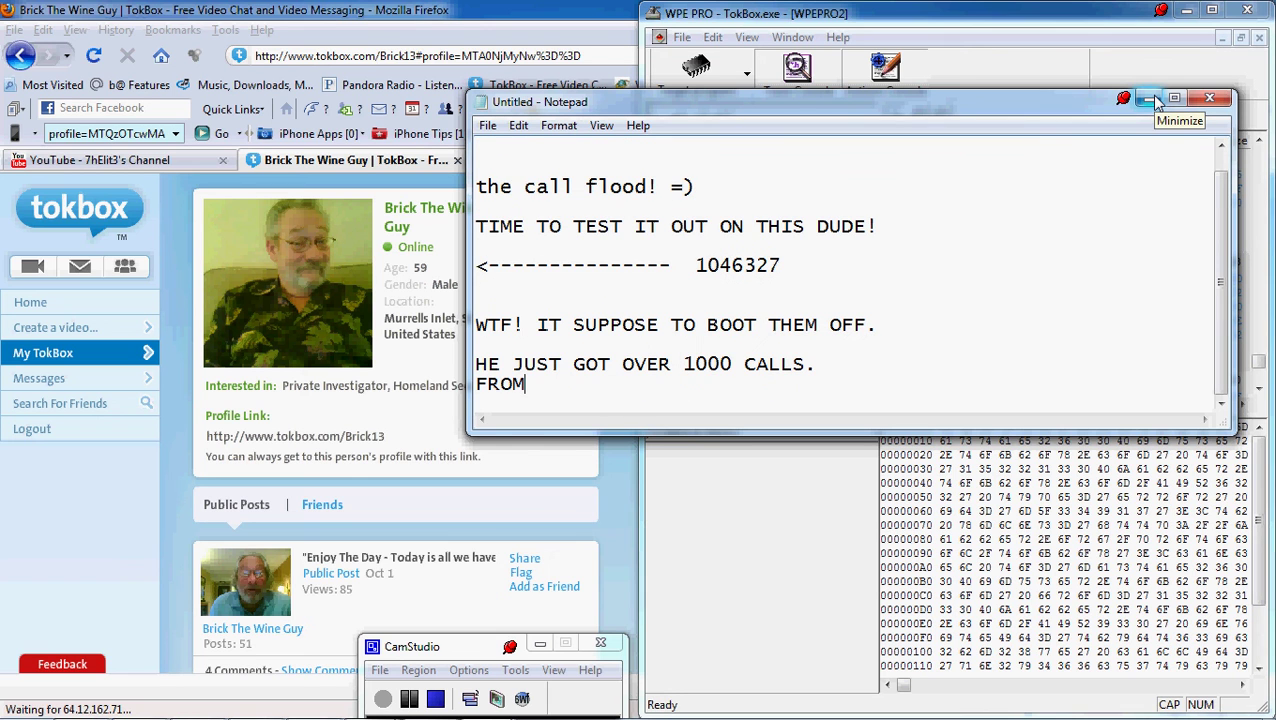
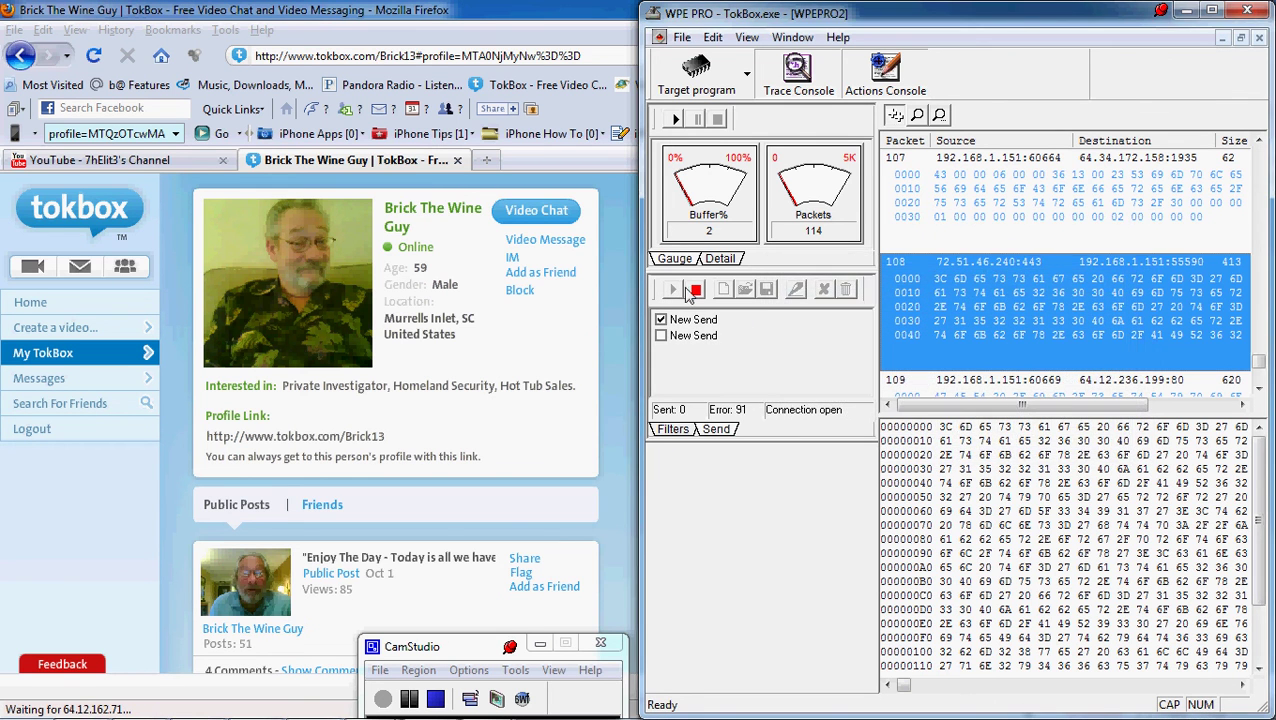
Stop the running packet send in WPE PRO and minimize its window to uncover the TokBox page
left_click(696, 289)
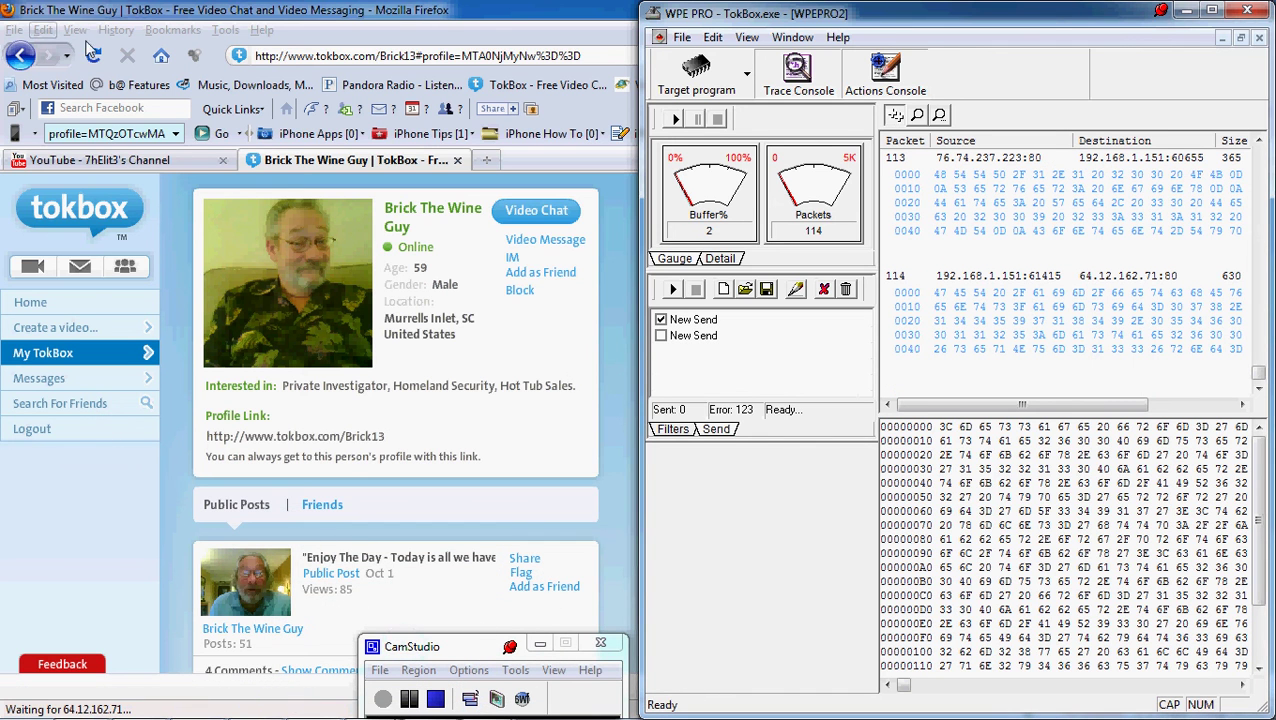
left_click(1188, 11)
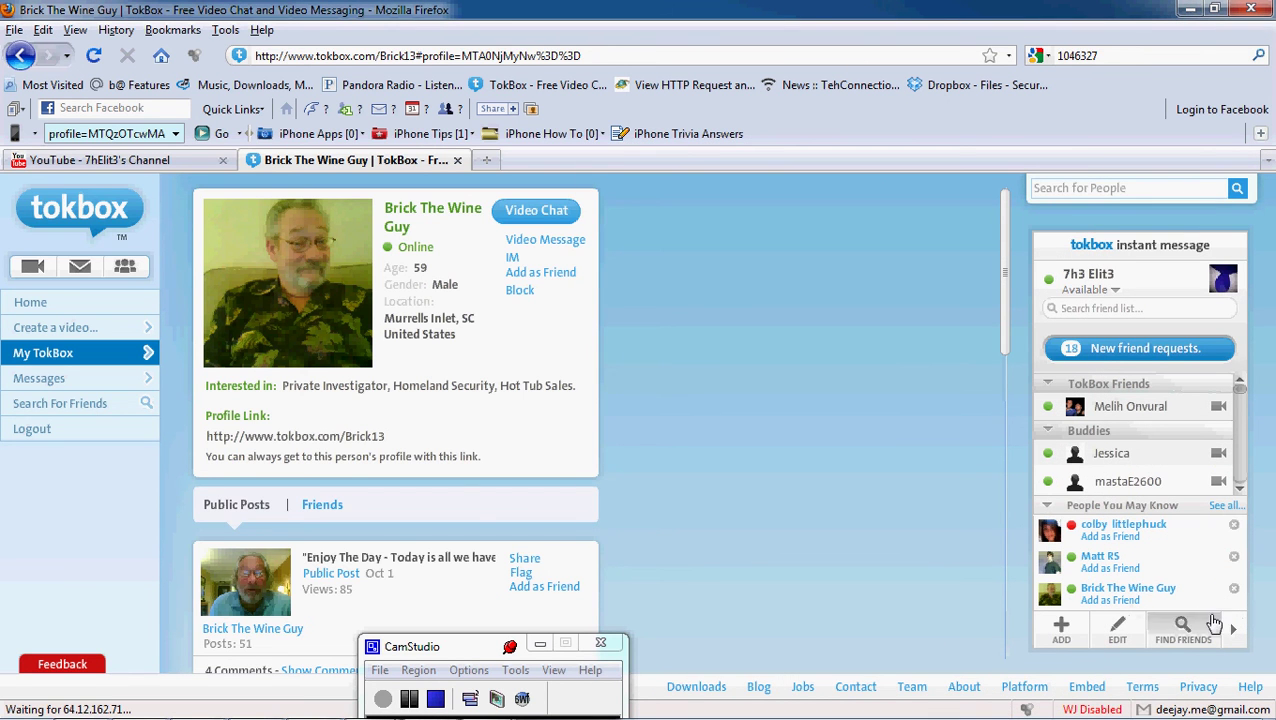
Open TokBox's full list of people you may know, browse to its end and move the CamStudio window off the page links
left_click(1227, 506)
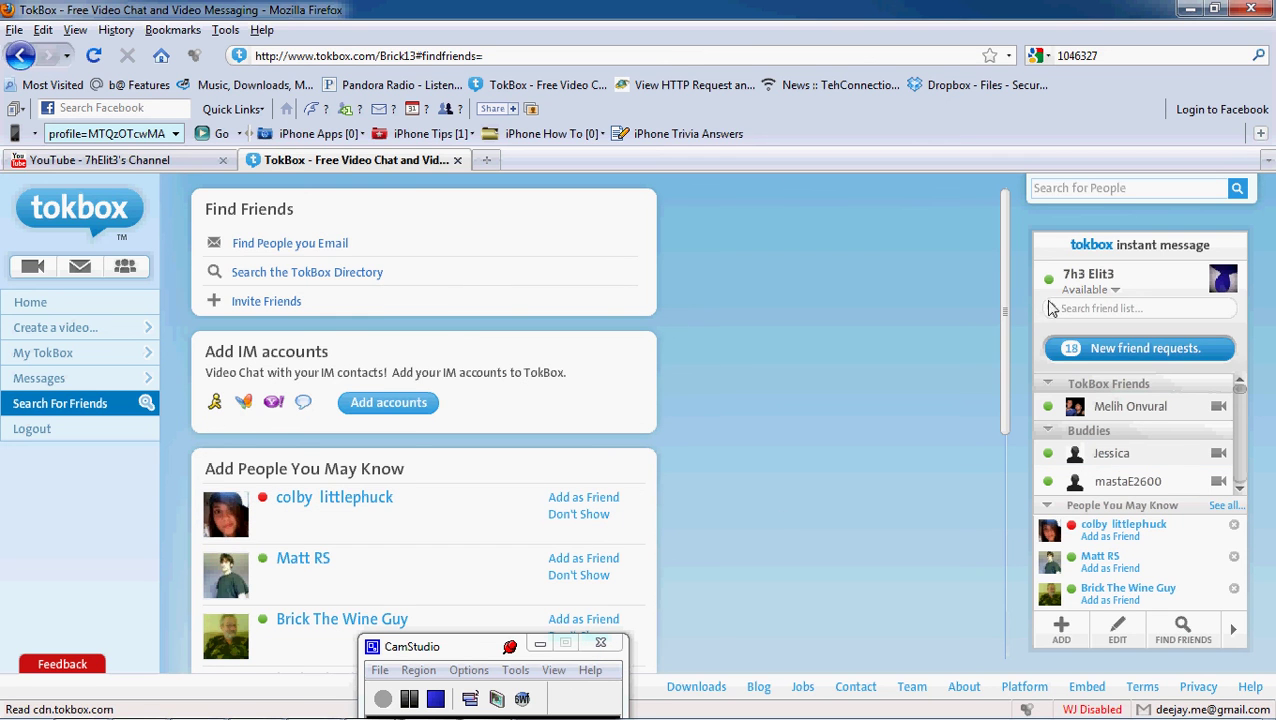
left_click_drag(1004, 270, 1014, 537)
mouse_move(1020, 712)
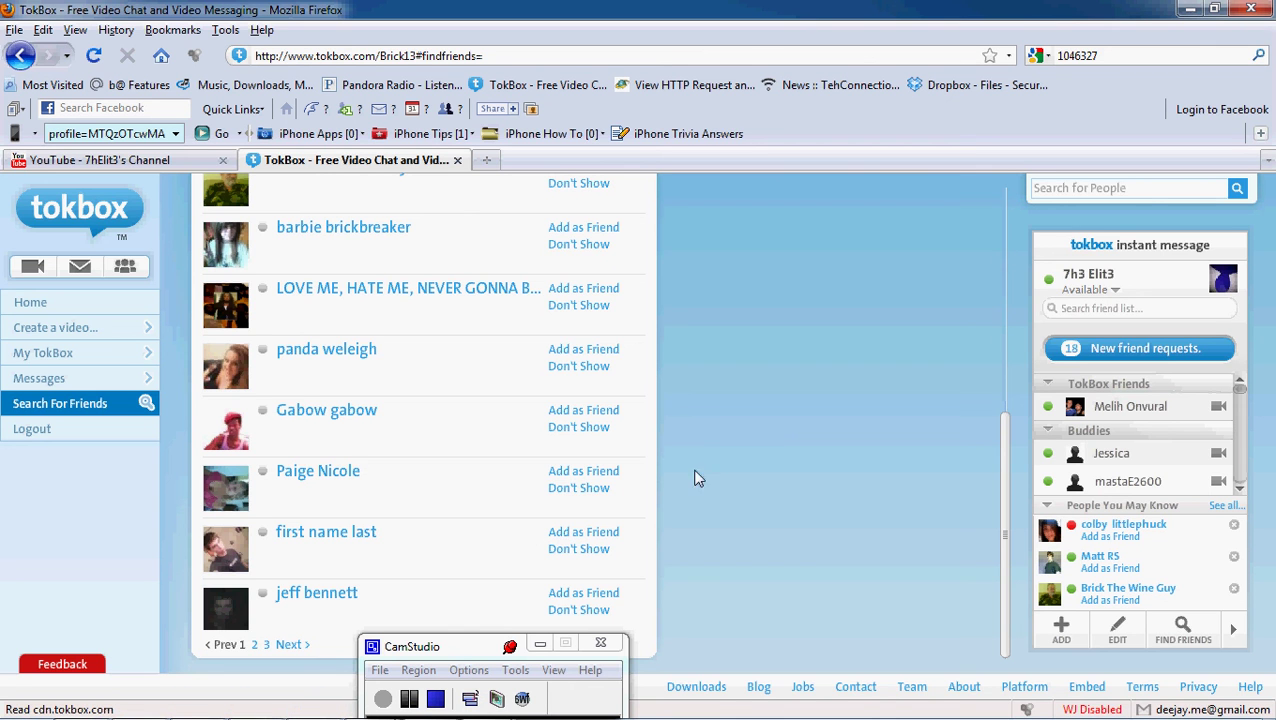
left_click_drag(481, 648, 727, 432)
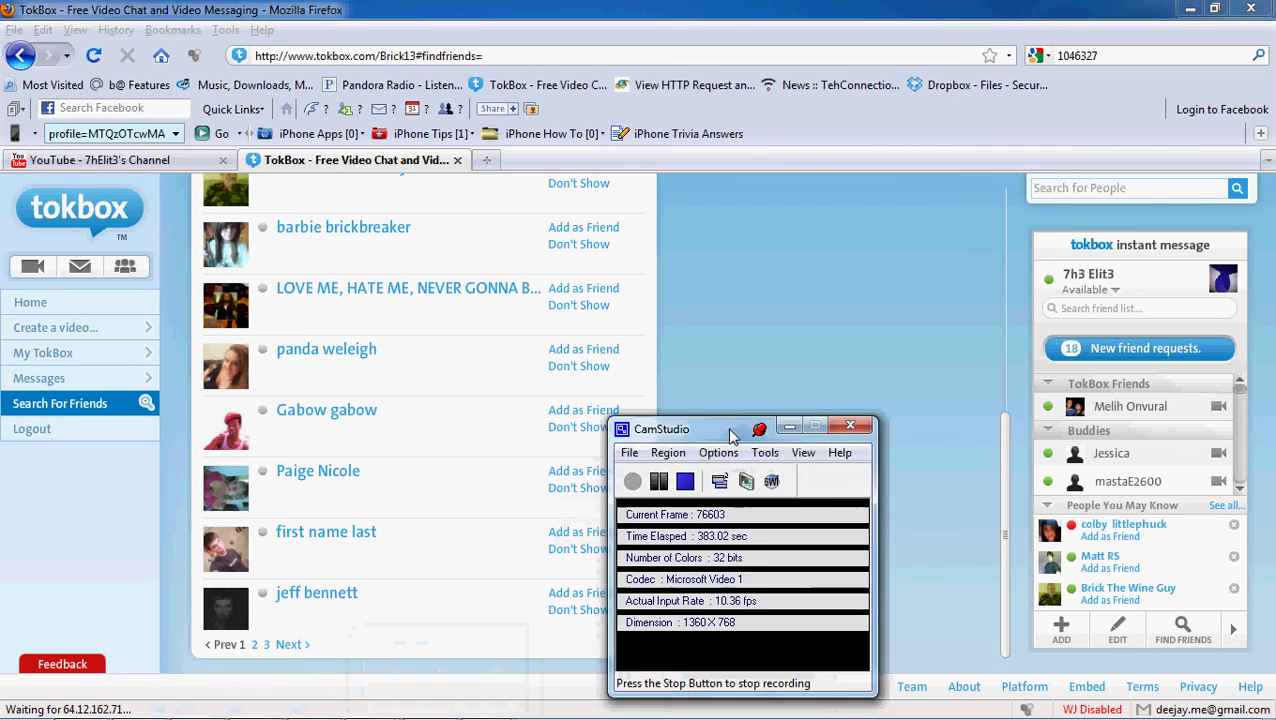